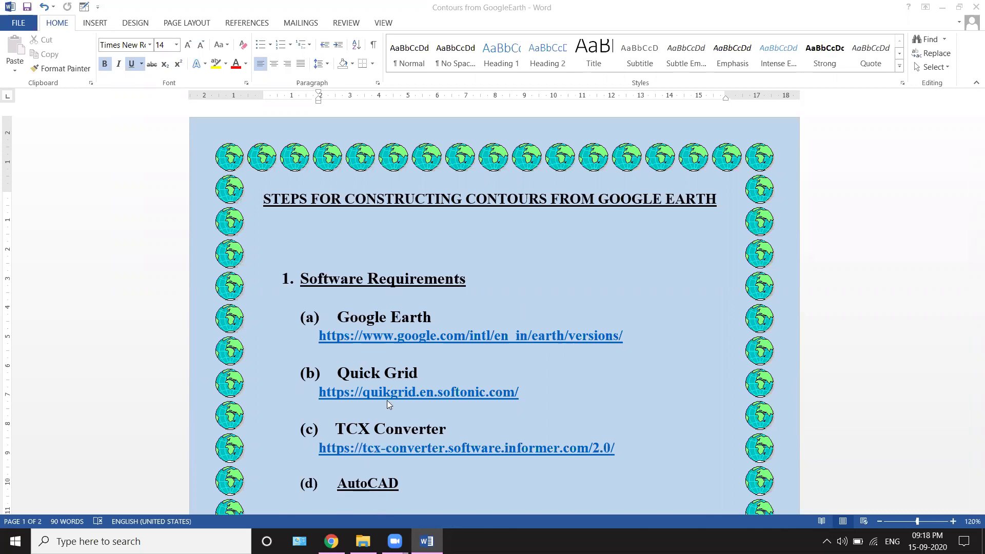
Step: Go to the Google Earth versions page and its Earth Pro on desktop download section
scroll(387, 404, "down", 1)
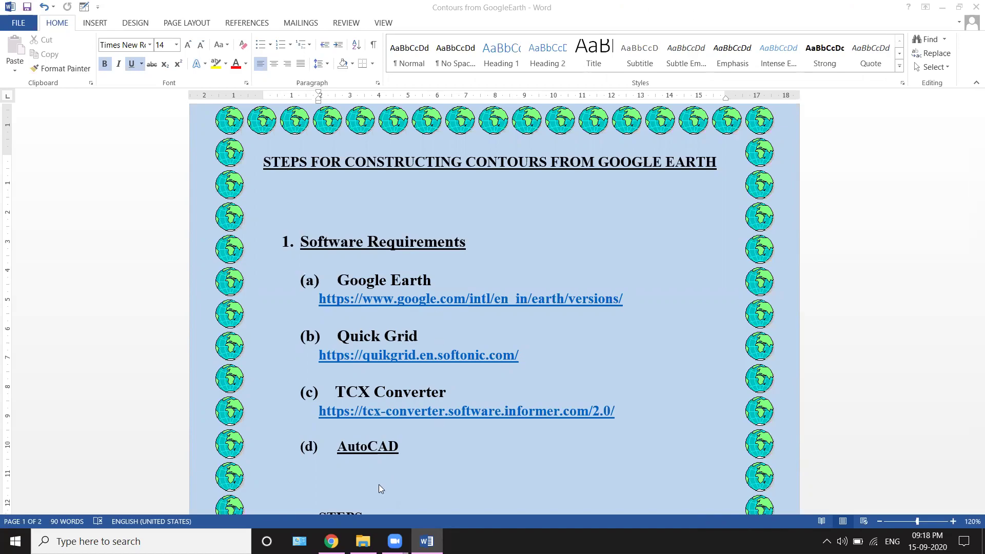
left_click(332, 541)
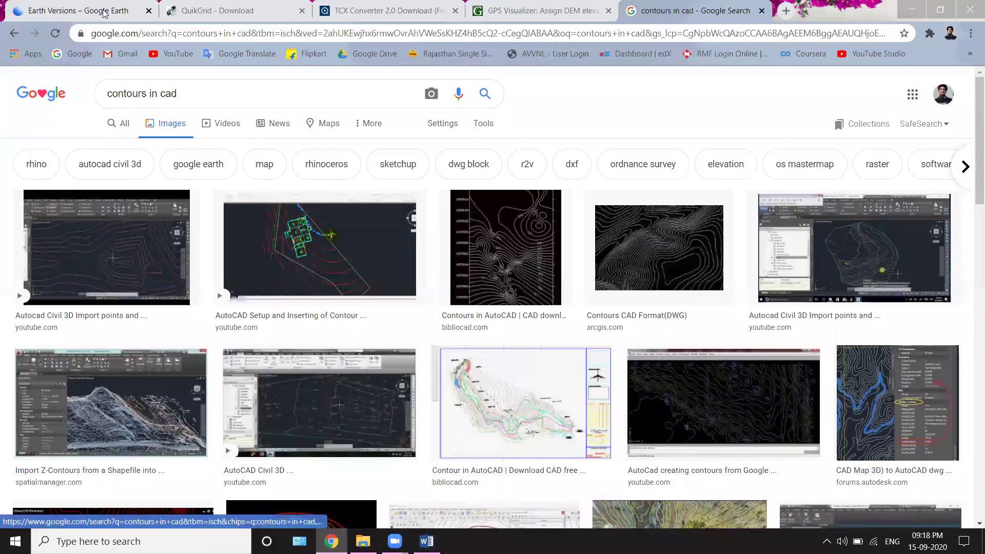
left_click(98, 12)
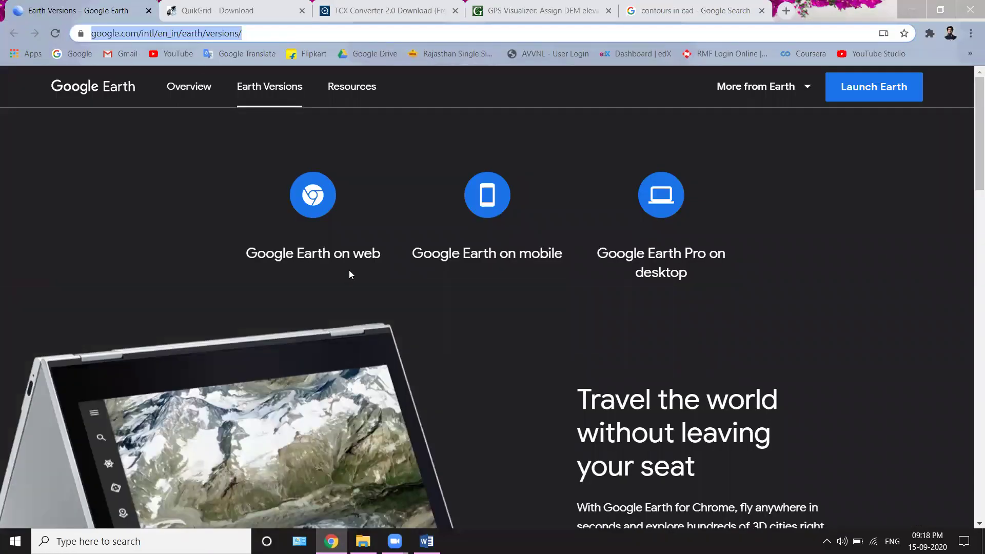
left_click(668, 210)
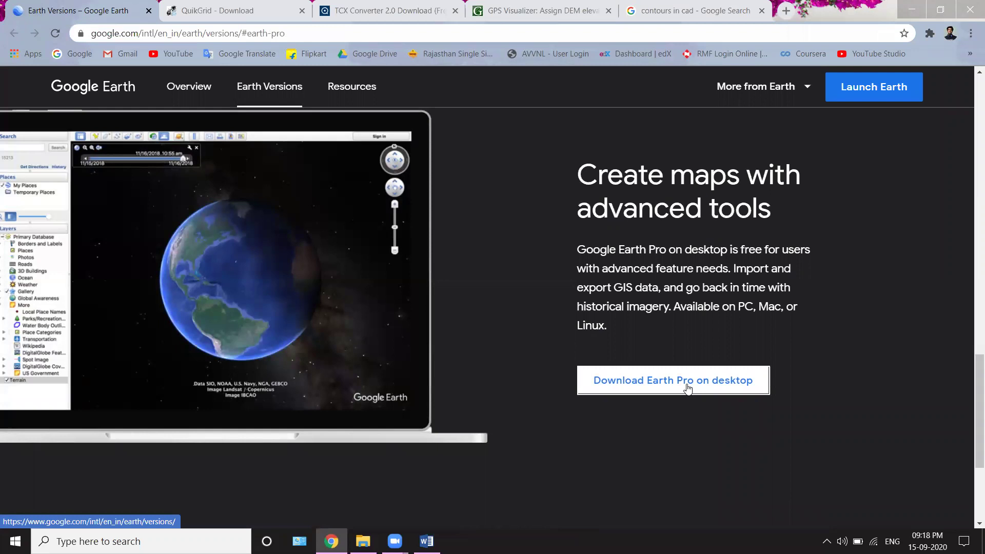
Step: Look over the QuikGrid and TCX Converter download pages
left_click(226, 16)
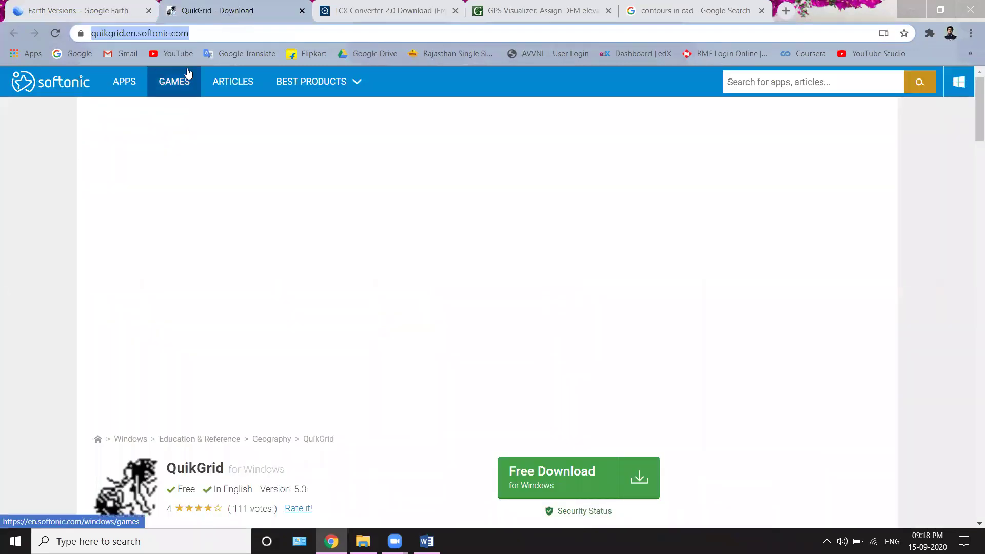
scroll(315, 251, "down", 2)
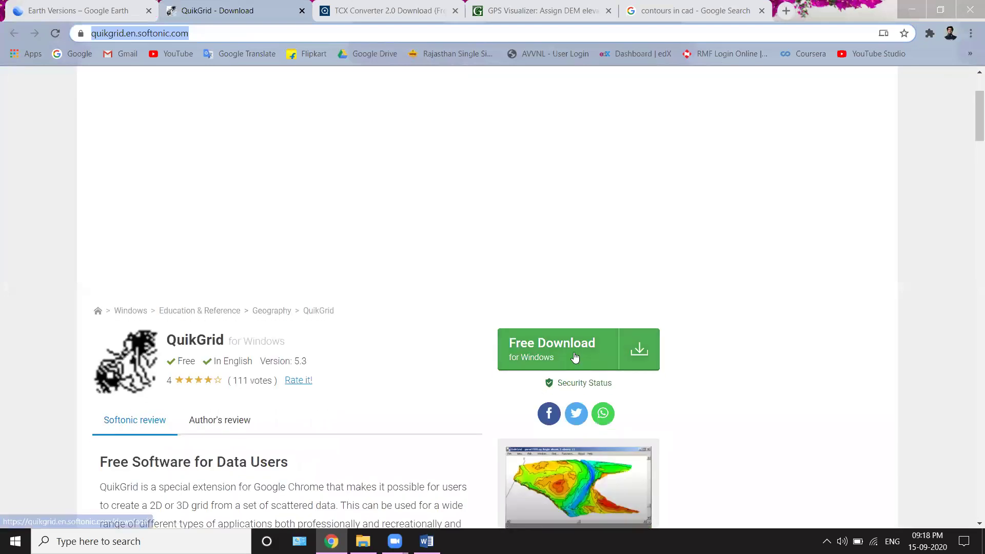
key("ctrl+Tab")
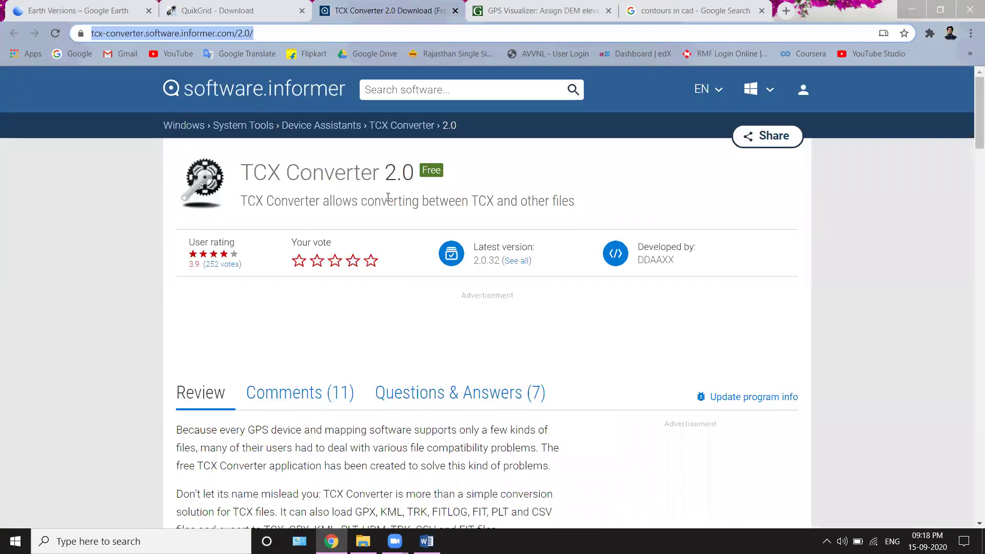
scroll(388, 197, "down", 6)
scroll(513, 257, "down", 5)
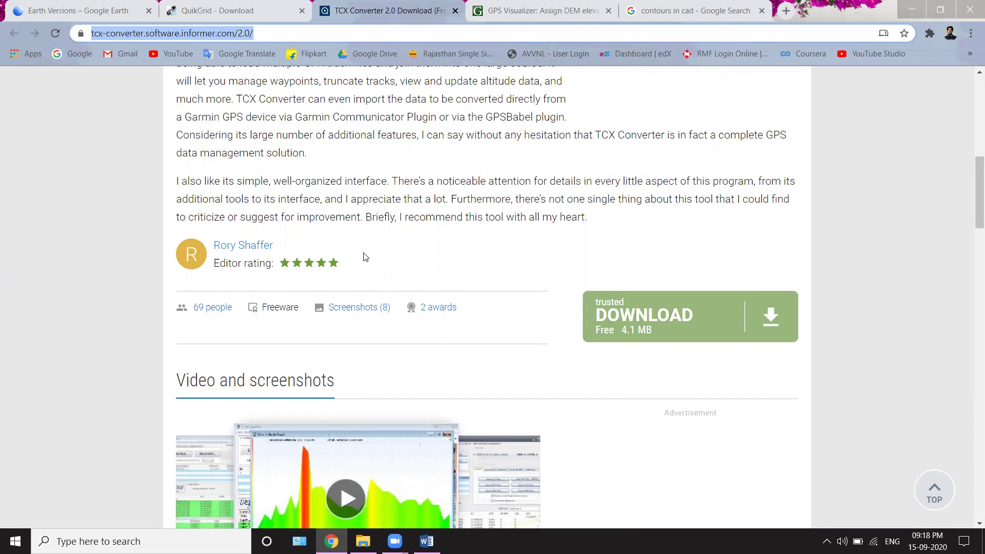
left_click(363, 540)
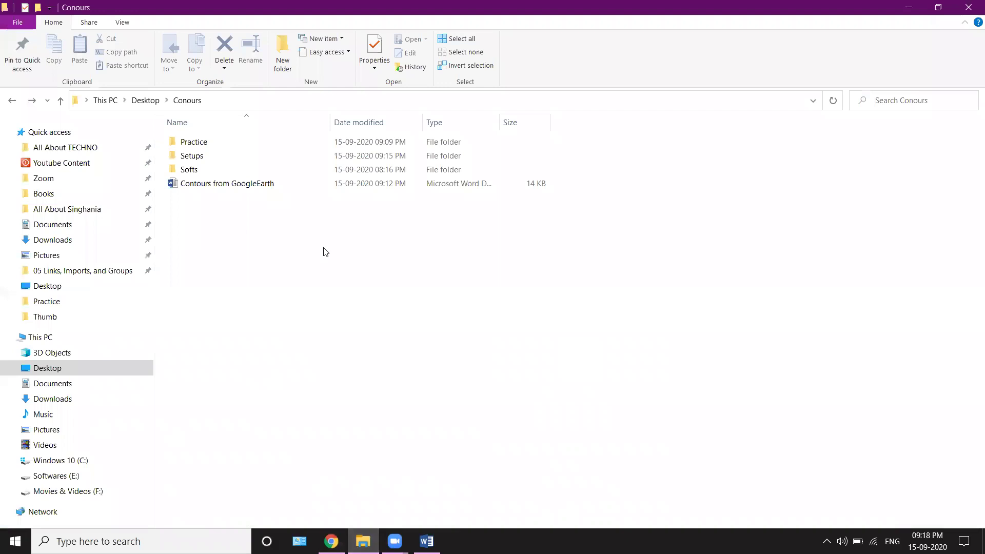
Step: Open Softs and view its Google Earth Pro, QuikGrid and TCX Converter shortcuts as Large icons
left_click(201, 169)
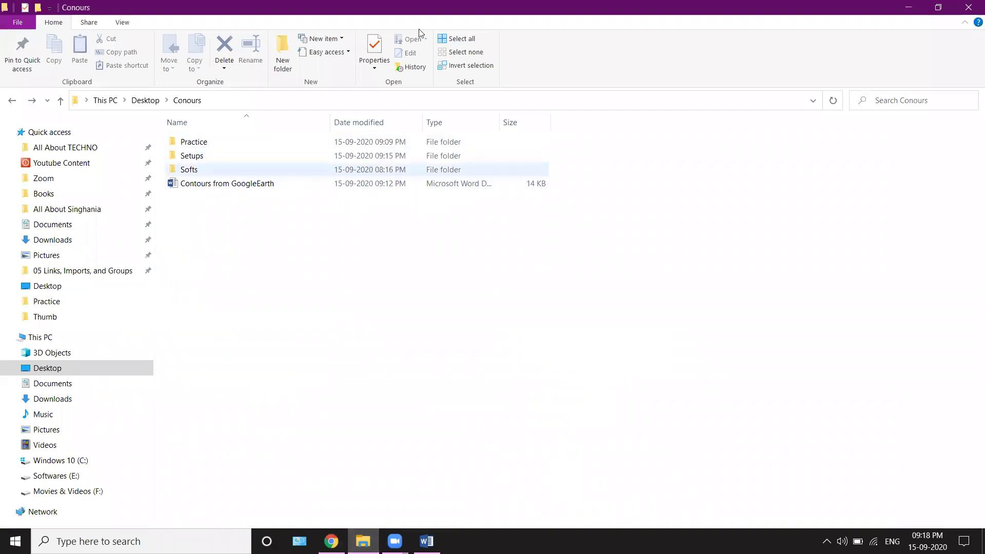
double_click(196, 170)
right_click(293, 234)
mouse_move(365, 244)
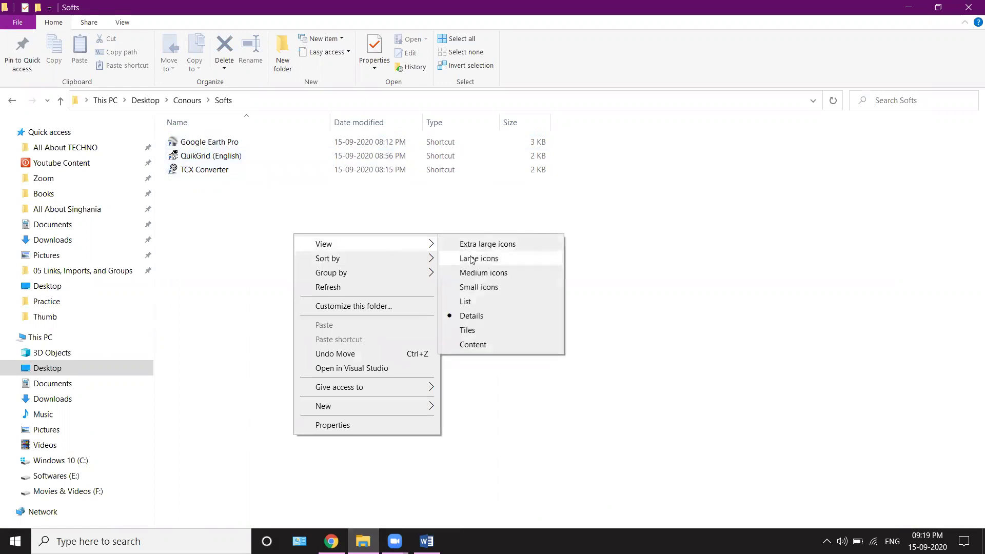
left_click(471, 259)
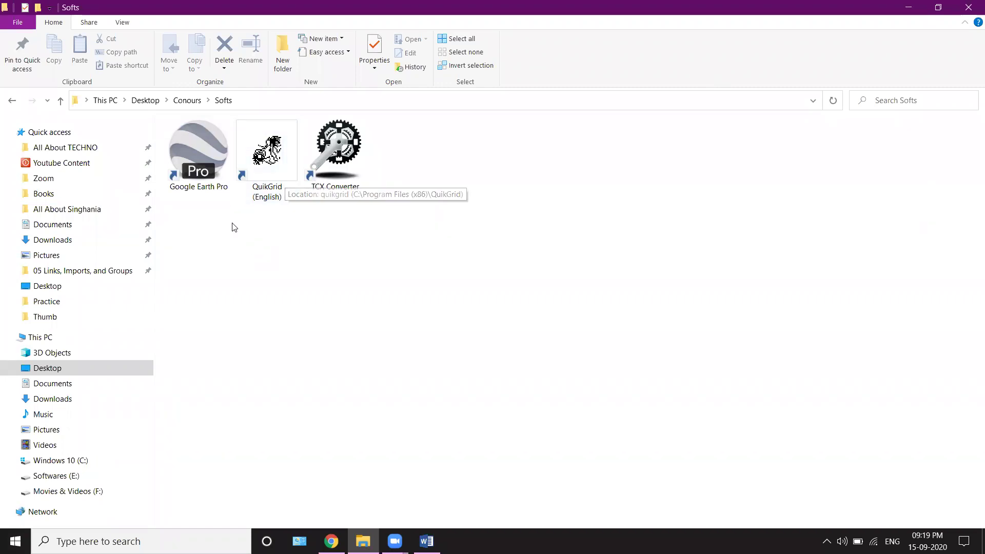
left_click(426, 541)
scroll(357, 330, "down", 2)
scroll(357, 330, "down", 3)
Step: Highlight step 1 under STEPS in Word and launch Google Earth Pro from its Softs shortcut
scroll(357, 330, "down", 1)
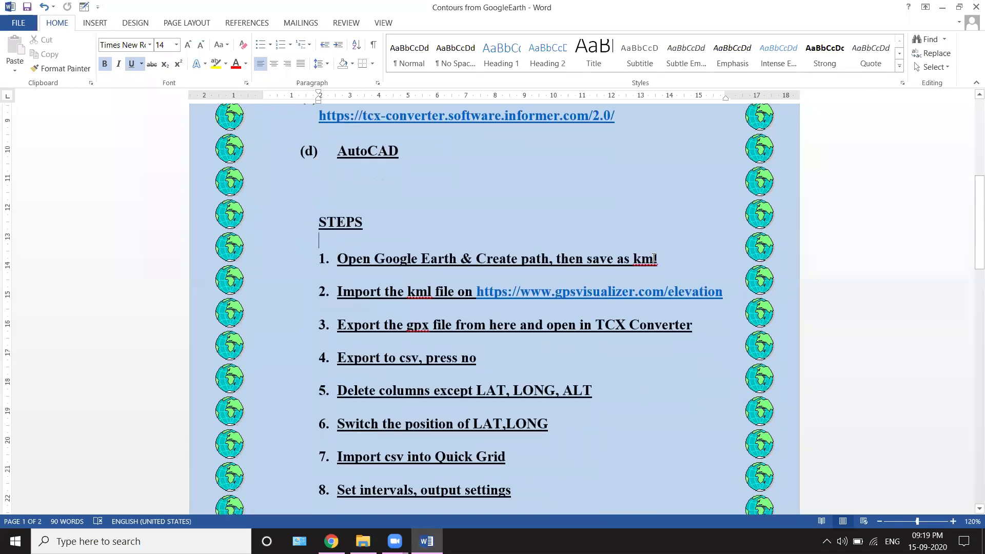
left_click_drag(662, 259, 339, 269)
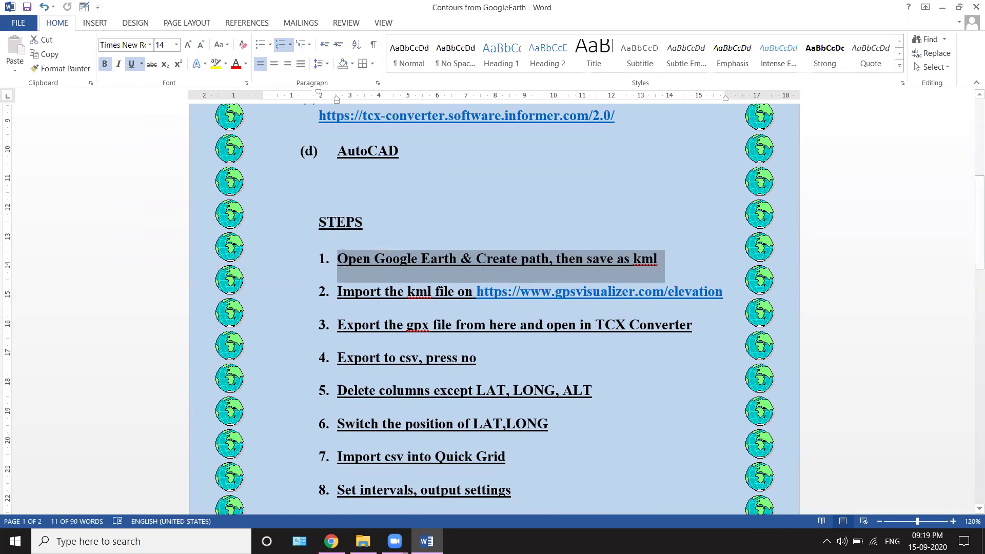
left_click(363, 542)
double_click(211, 189)
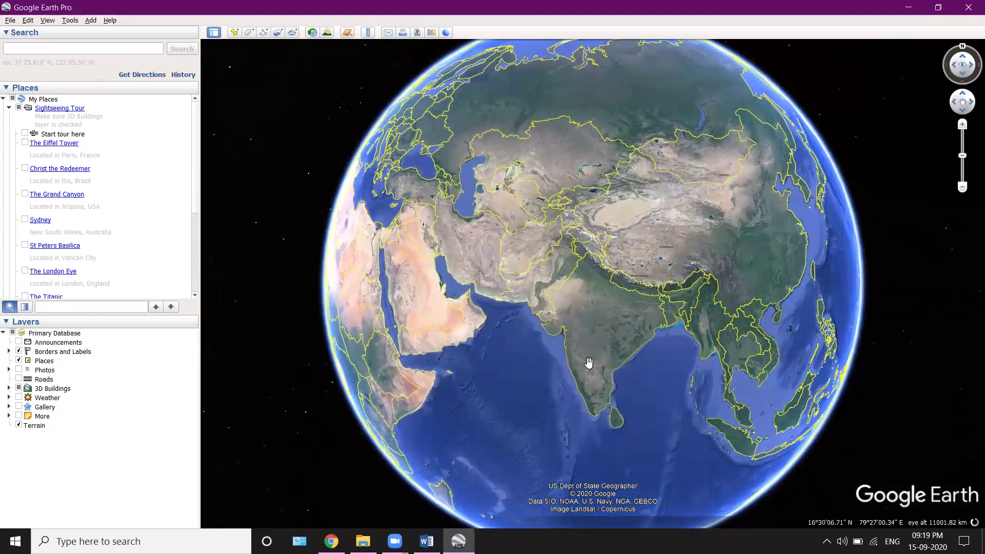
Step: Zoom in from the globe to the hillside near Eklingpura outside Udaipur
left_click(55, 51)
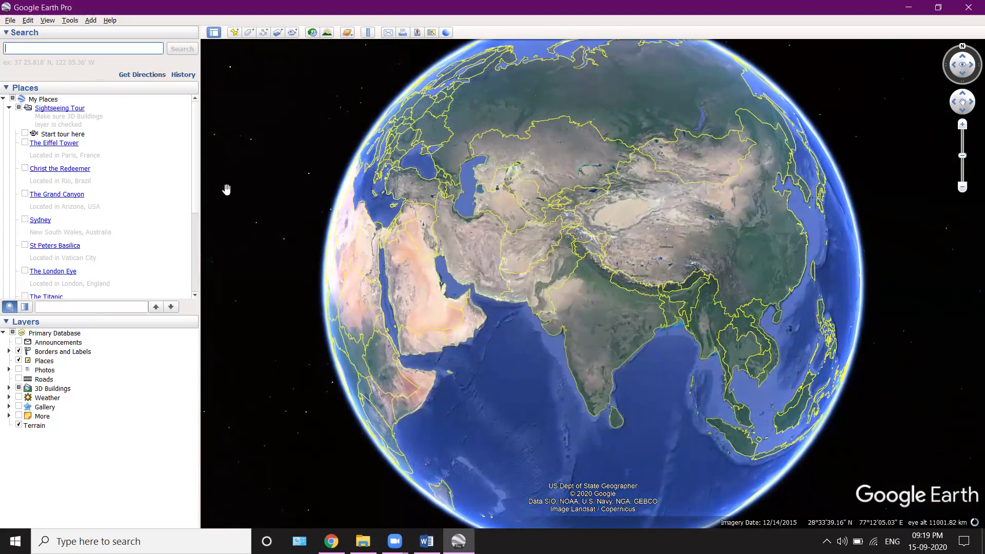
scroll(480, 266, "up", 5)
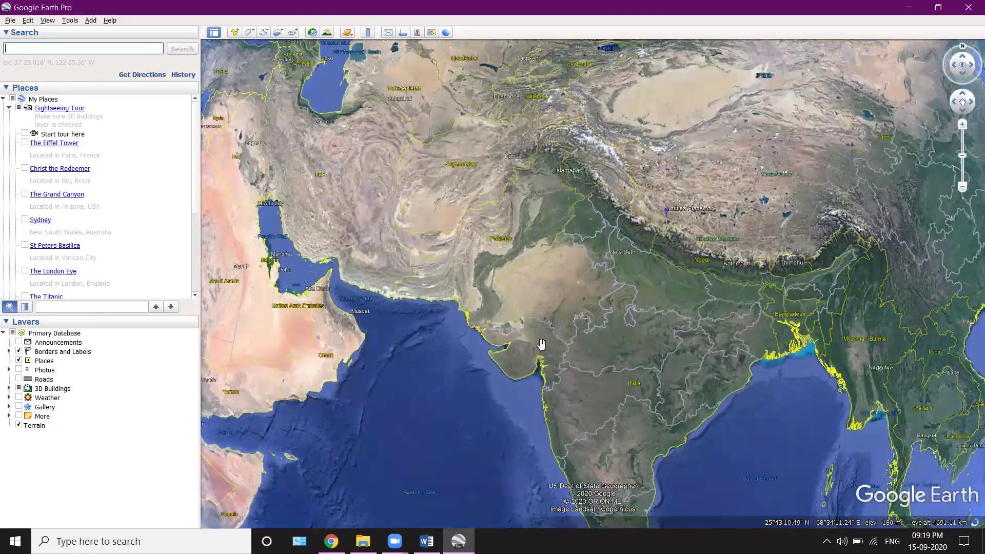
scroll(554, 285, "up", 5)
scroll(575, 362, "up", 2)
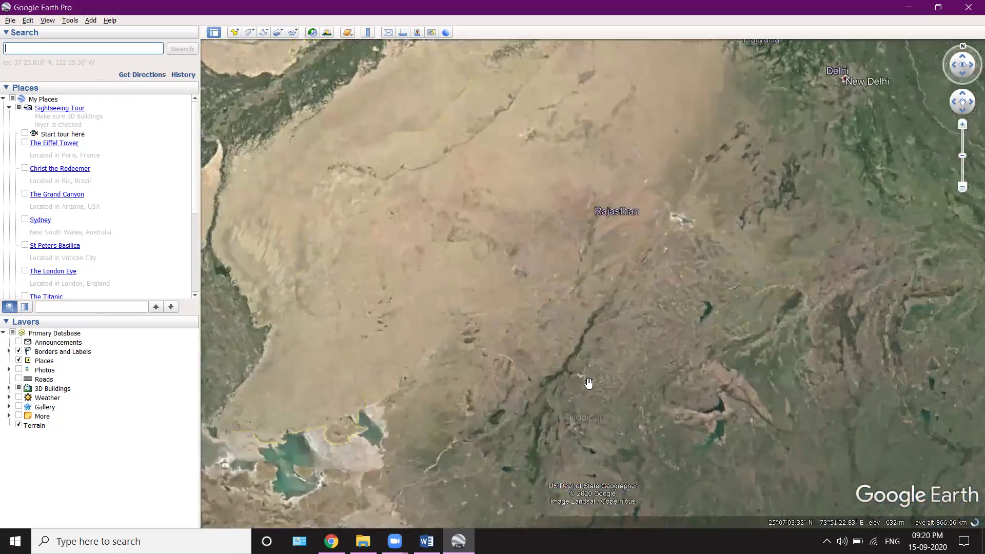
scroll(596, 405, "up", 2)
scroll(576, 450, "up", 3)
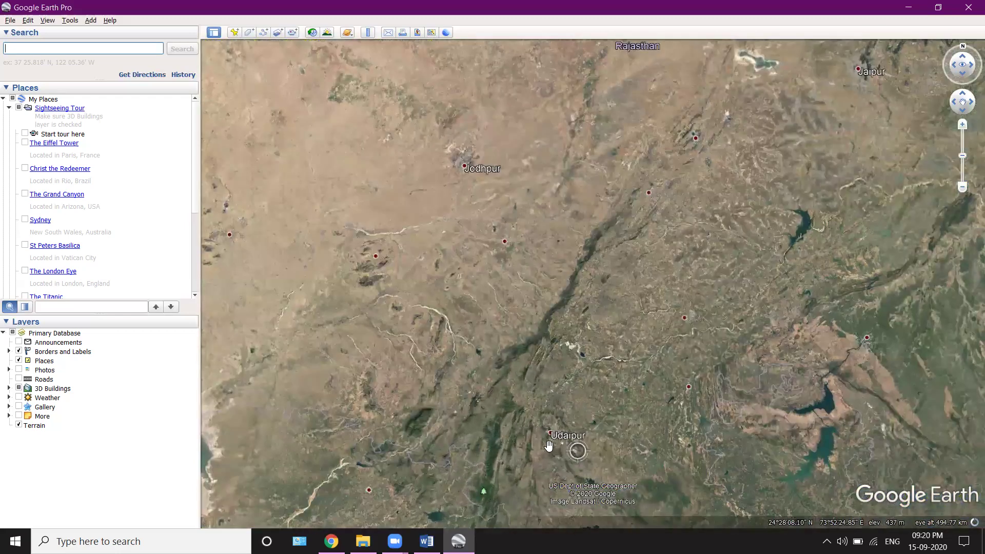
scroll(548, 429, "up", 2)
scroll(547, 423, "up", 2)
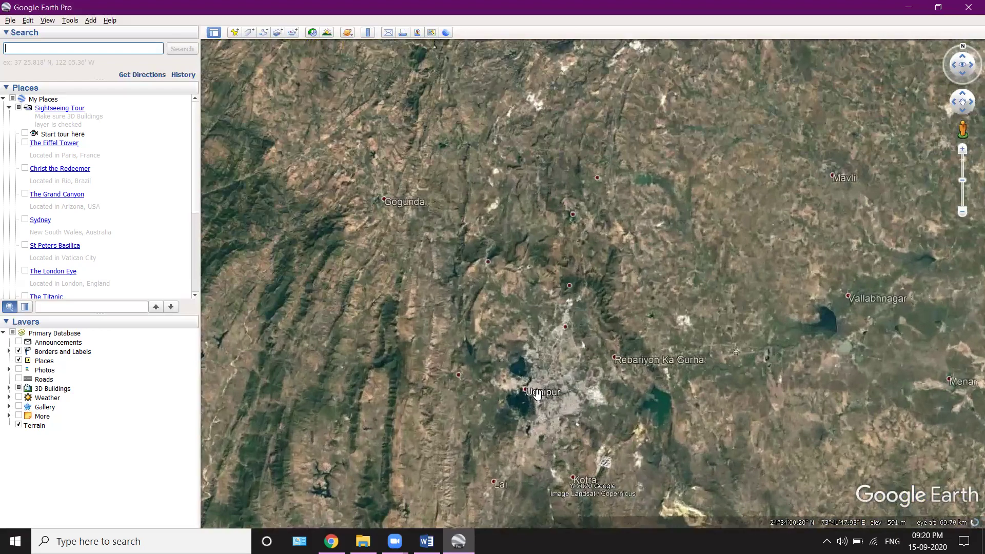
scroll(554, 405, "up", 2)
scroll(561, 402, "up", 2)
scroll(570, 390, "up", 2)
scroll(573, 382, "up", 1)
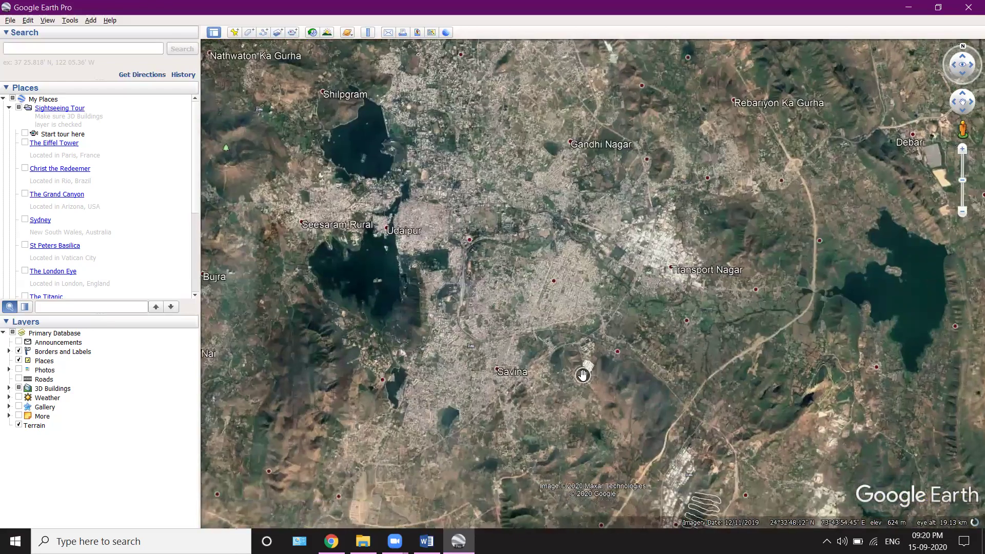
scroll(567, 372, "up", 1)
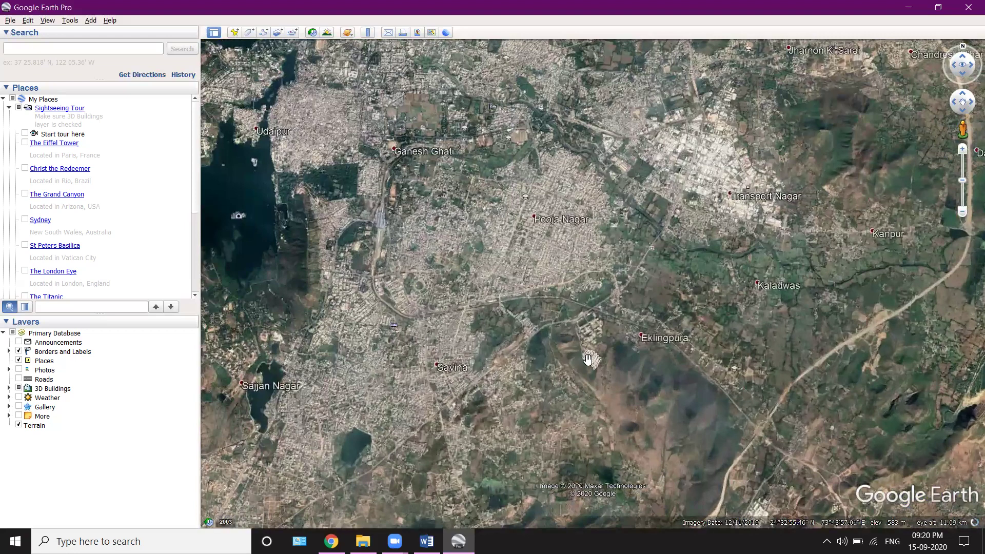
scroll(556, 356, "up", 2)
scroll(575, 359, "up", 2)
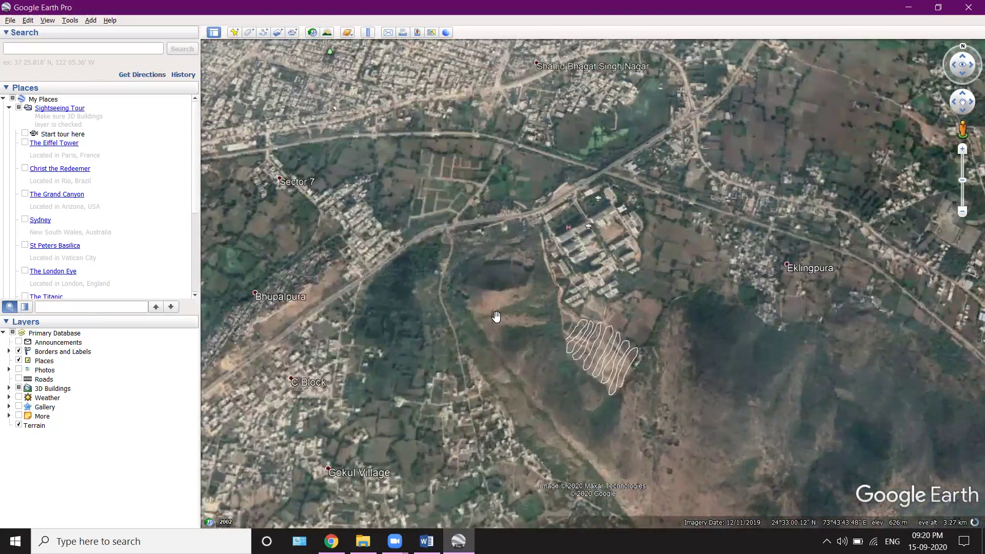
left_click_drag(197, 207, 195, 204)
scroll(195, 203, "down", 4)
scroll(195, 203, "down", 1)
Step: Delete the old Untitled Path from Places and centre the bare hillside in view
right_click(54, 286)
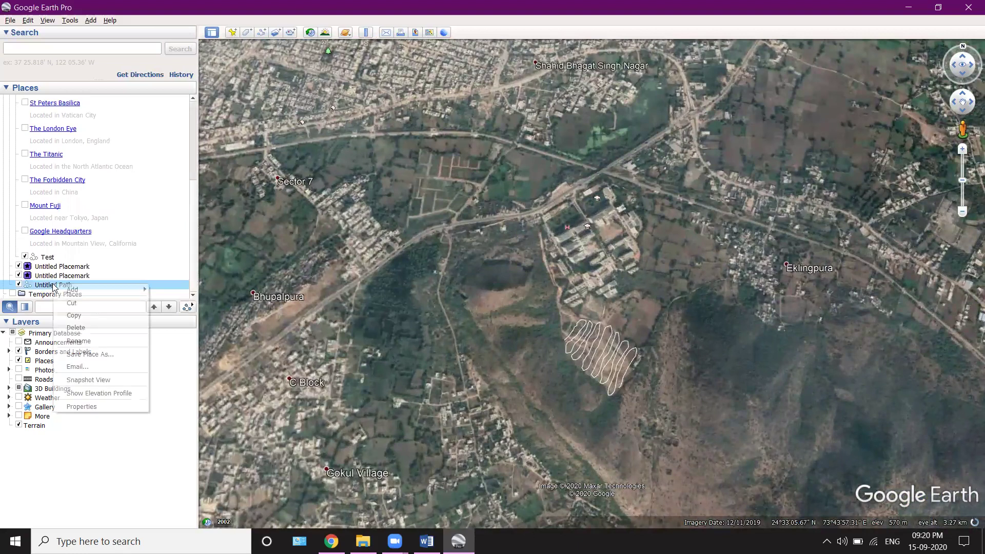
left_click(76, 327)
left_click(514, 281)
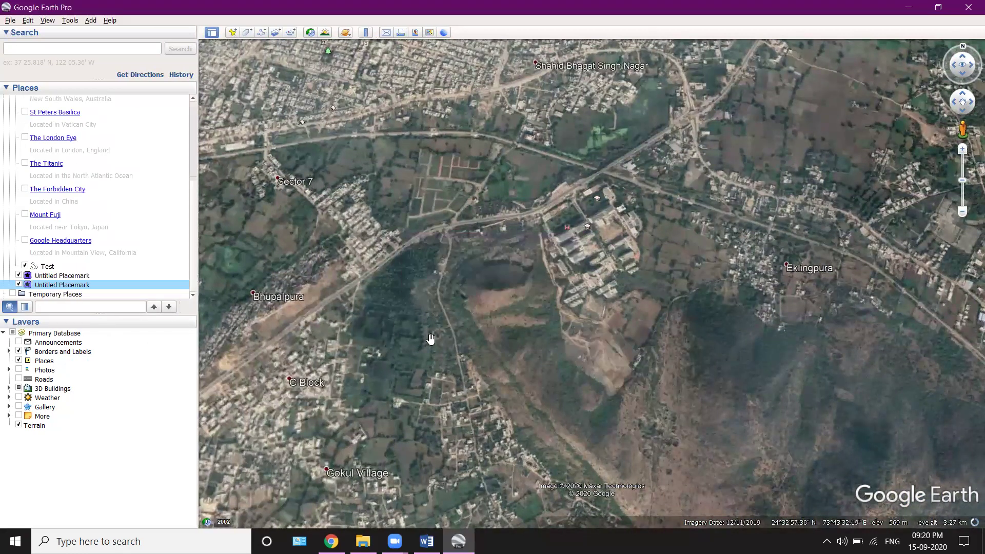
scroll(542, 363, "up", 3)
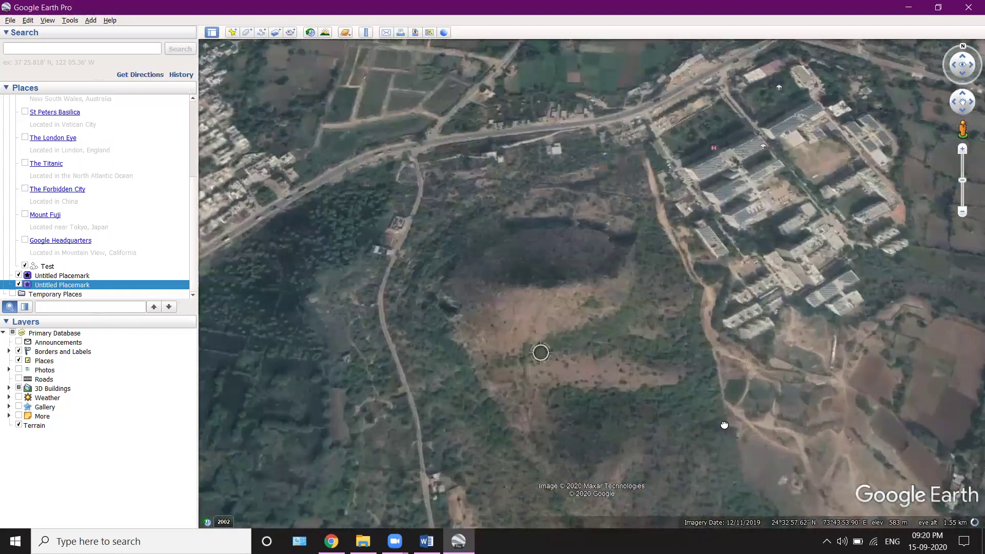
scroll(574, 362, "up", 2)
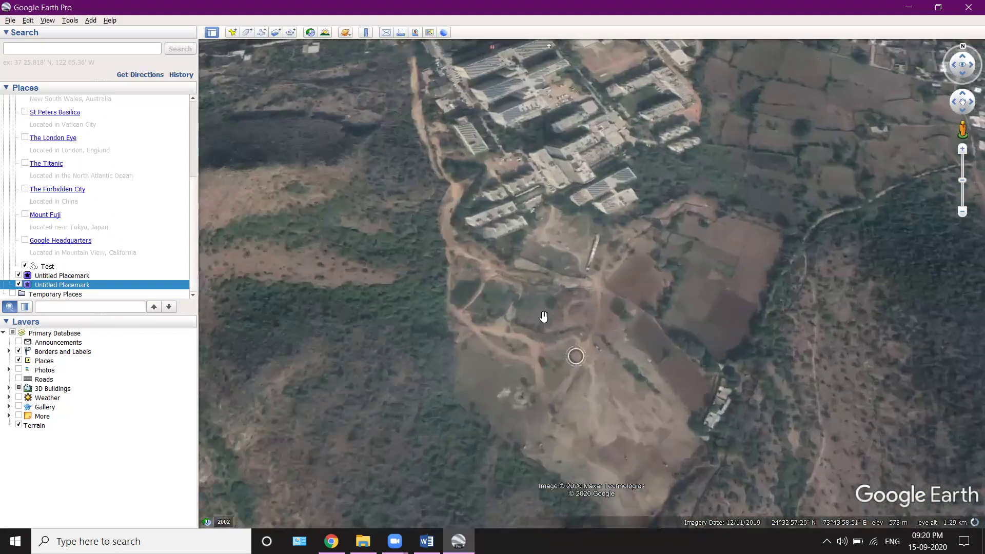
scroll(573, 360, "up", 1)
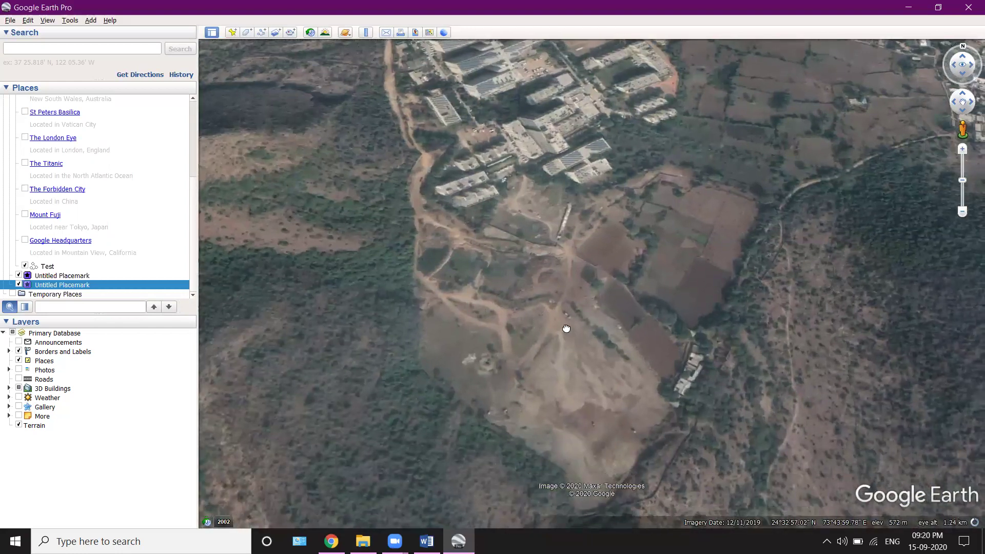
left_click_drag(568, 330, 555, 317)
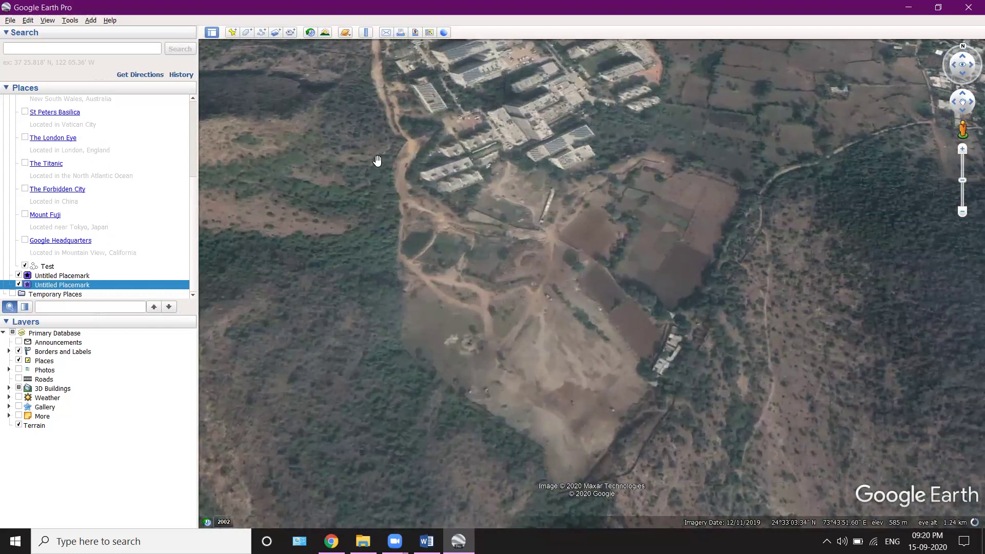
Step: Create a new path named 'Contour Udaipur' with a red line colour
left_click(262, 33)
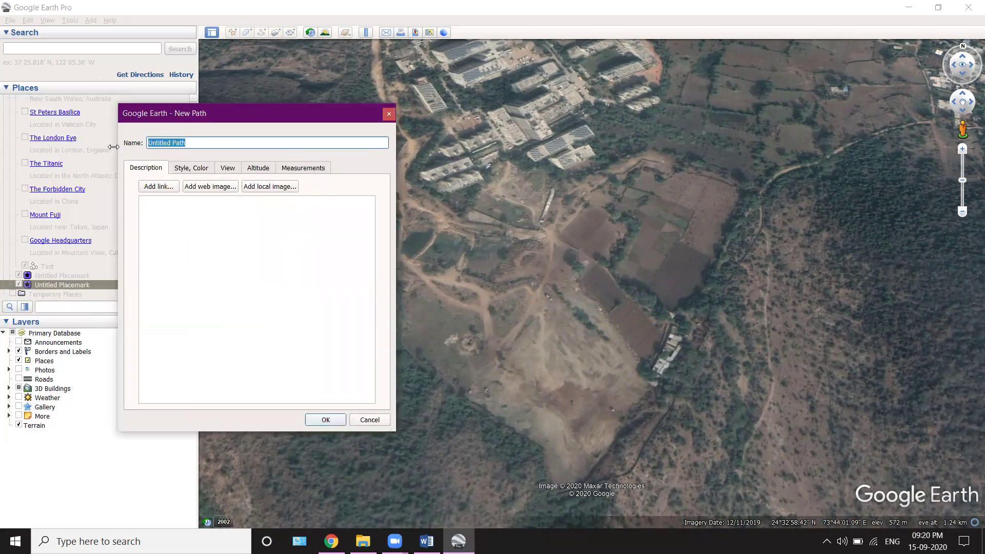
type("Contour Udaipur")
left_click(191, 168)
left_click(173, 208)
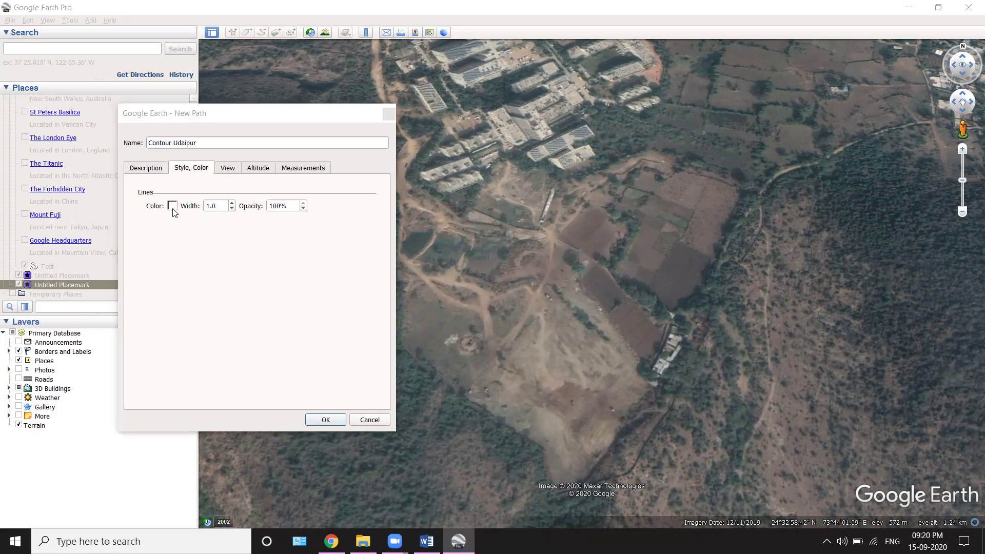
left_click(151, 225)
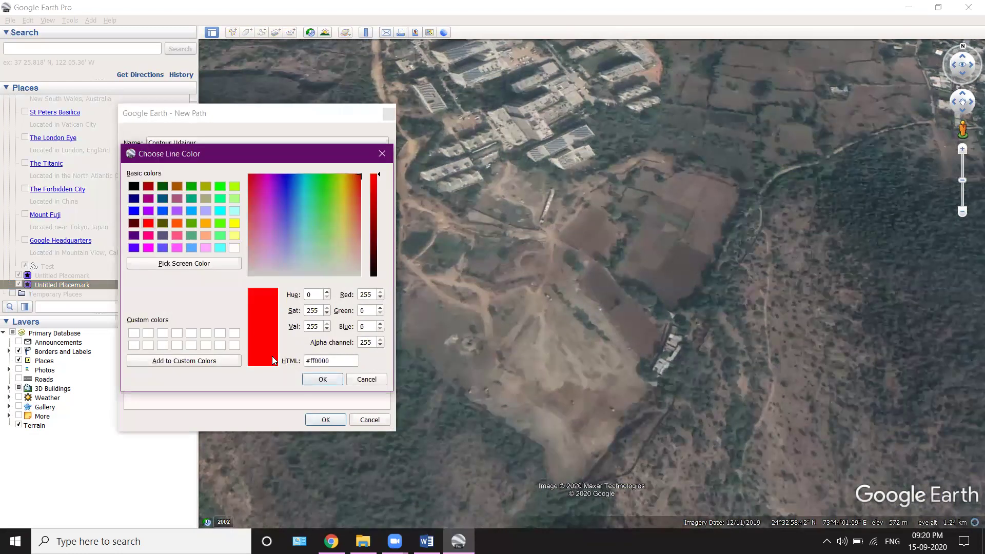
left_click(317, 381)
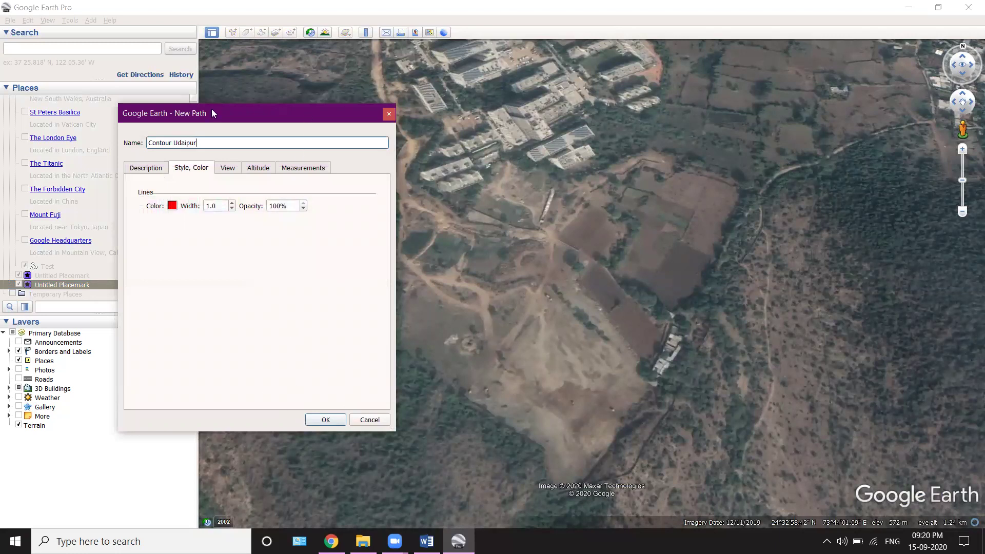
Step: Place the first two points of the path on the bare hillside
left_click_drag(212, 113, 117, 110)
scroll(482, 336, "up", 2)
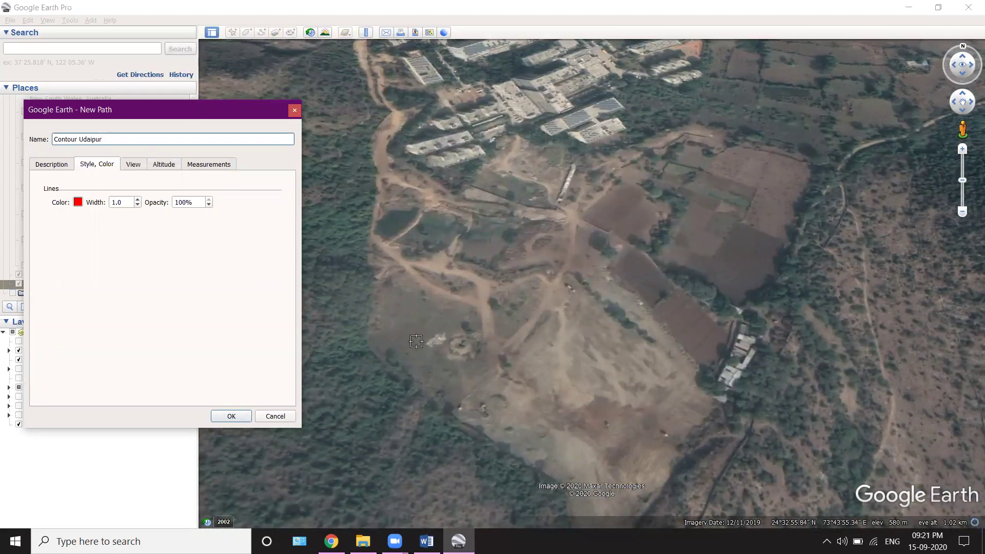
left_click(416, 341)
left_click(430, 332)
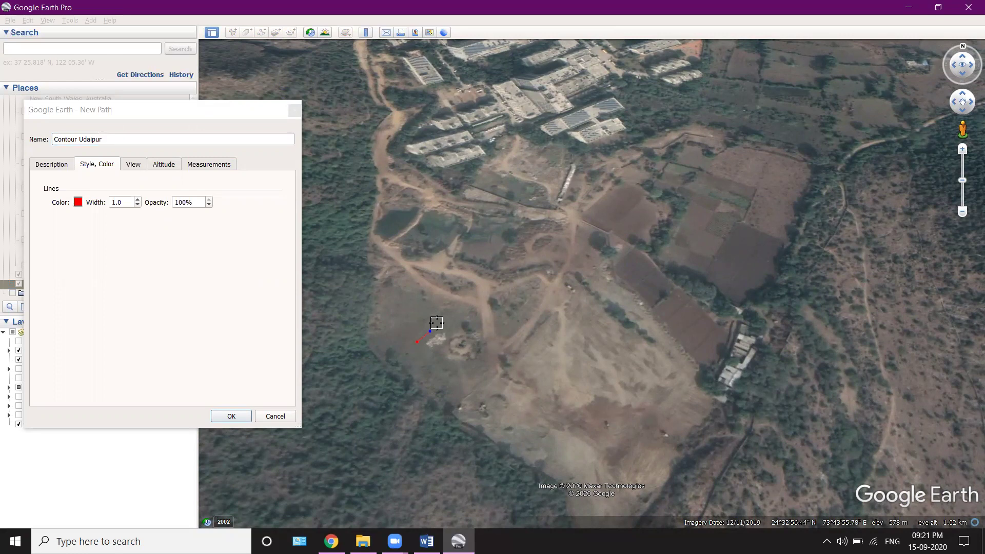
Step: Trace the path north-east up the slope, then back south-west to the lower edge
left_click(437, 324)
left_click(448, 310)
left_click(457, 299)
left_click(471, 280)
left_click(484, 260)
left_click(494, 247)
left_click(498, 241)
left_click(502, 228)
left_click(510, 216)
left_click(526, 219)
left_click(522, 227)
left_click(513, 241)
left_click(509, 248)
left_click(496, 263)
left_click(478, 291)
left_click(460, 310)
left_click(450, 321)
left_click(424, 345)
left_click(427, 357)
Step: Add a second north-east sweep to the upper edge and finish the path with OK
left_click(448, 344)
left_click(470, 325)
left_click(477, 308)
left_click(495, 289)
left_click(506, 268)
left_click(519, 248)
left_click(530, 229)
left_click(544, 219)
left_click(544, 234)
left_click(157, 115)
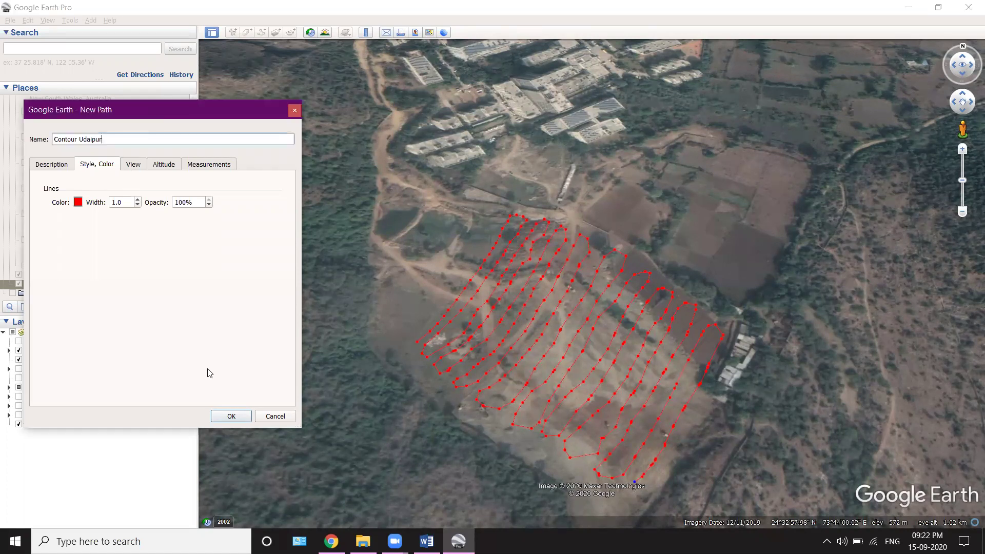
left_click(235, 416)
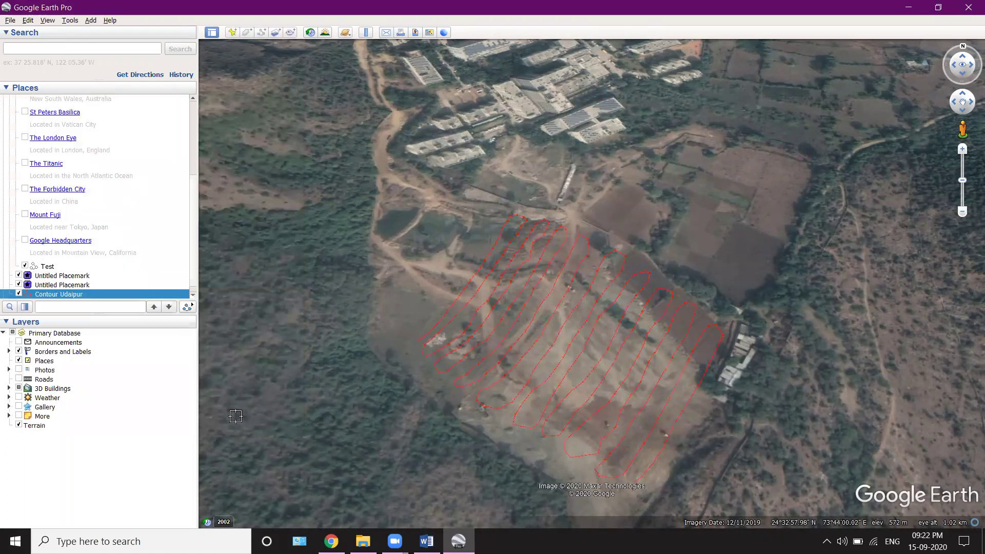
Step: Export the Contour Udaipur place as 'Contour Udaipur' in Kml (*.kml) format to Conours\Practice
right_click(50, 293)
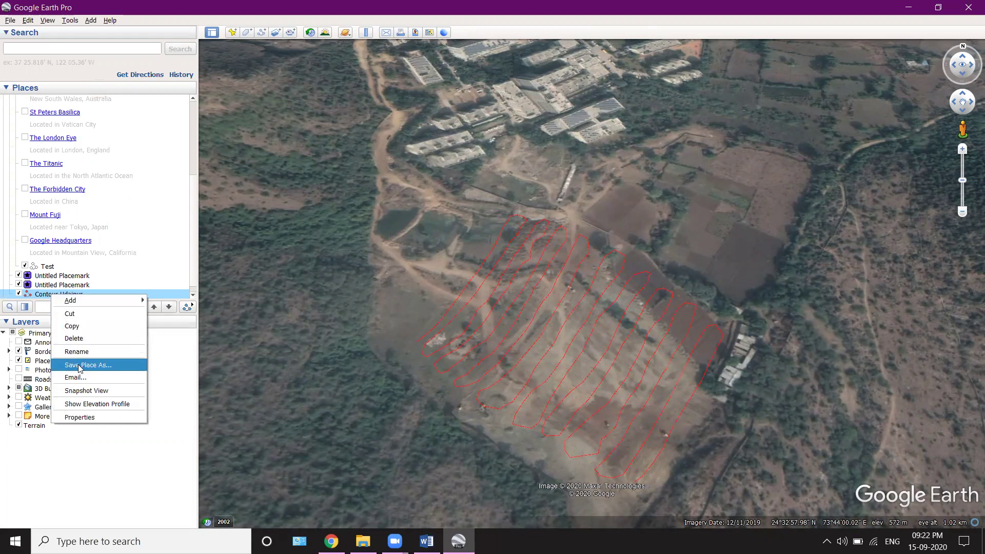
left_click(81, 366)
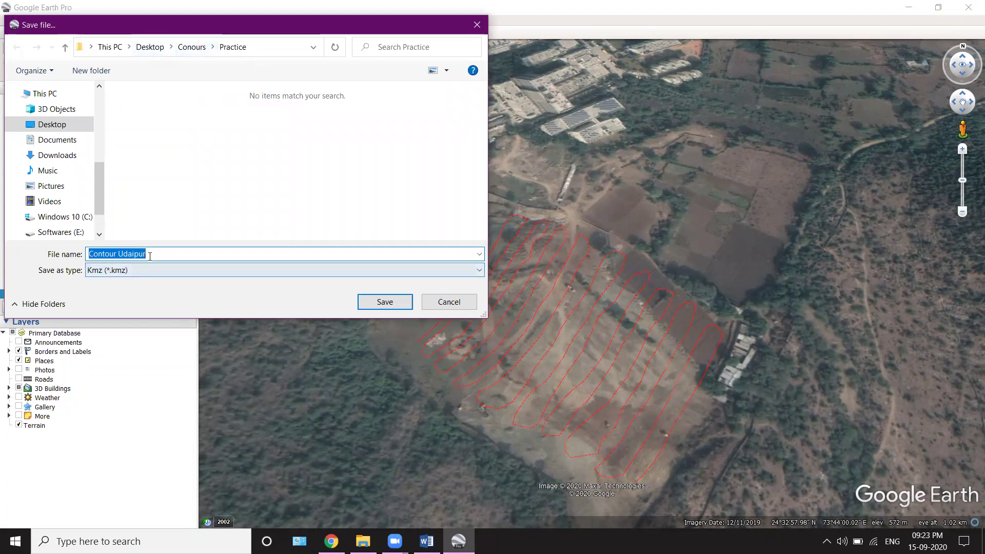
left_click(122, 279)
left_click(121, 293)
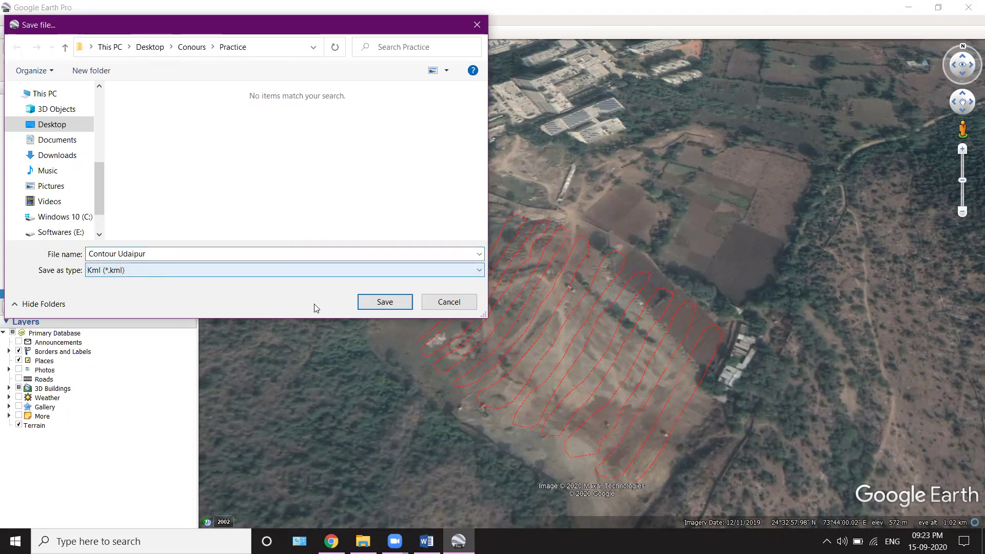
left_click(369, 306)
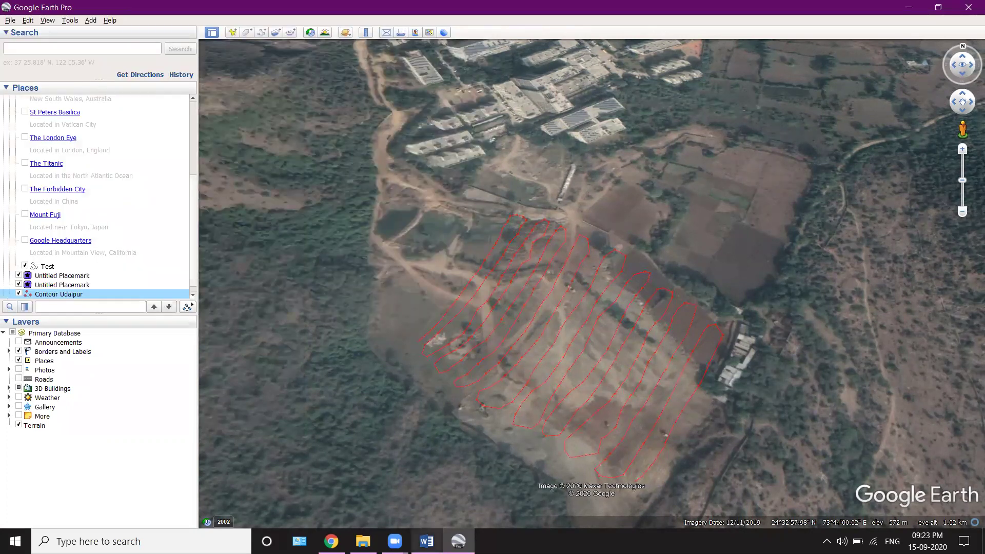
left_click(426, 541)
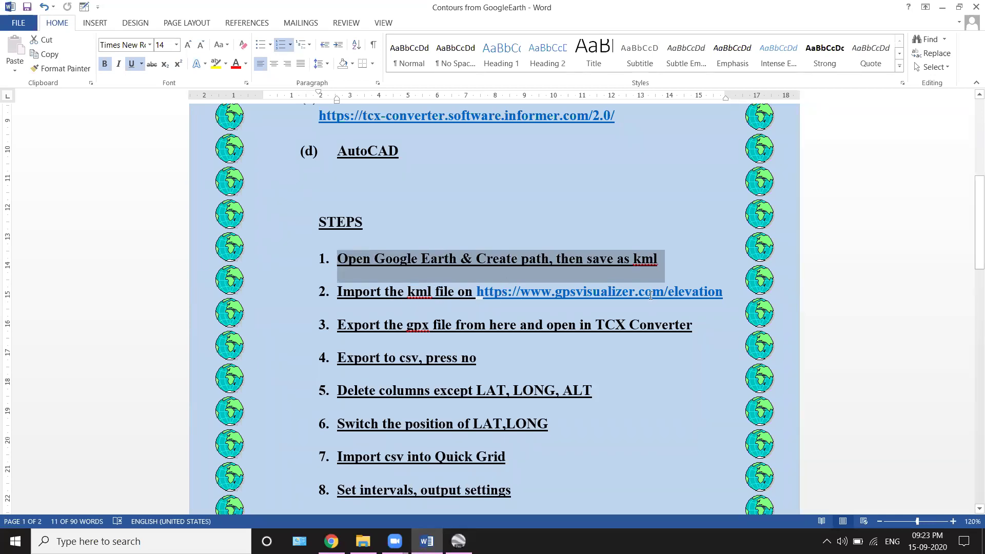
Step: Copy the gpsvisualizer.com/elevation link from step 2 and bring up Chrome
left_click_drag(723, 294, 477, 295)
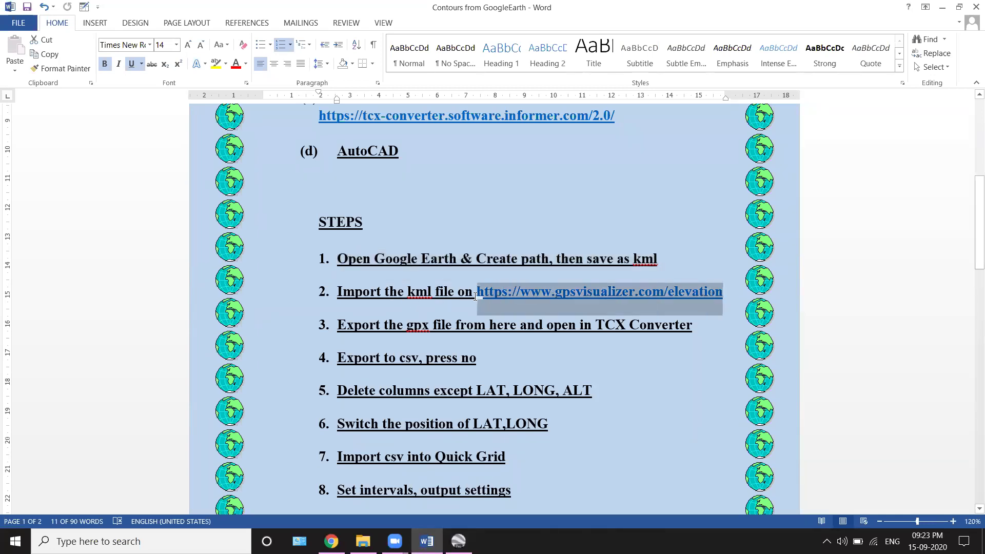
key("ctrl+c")
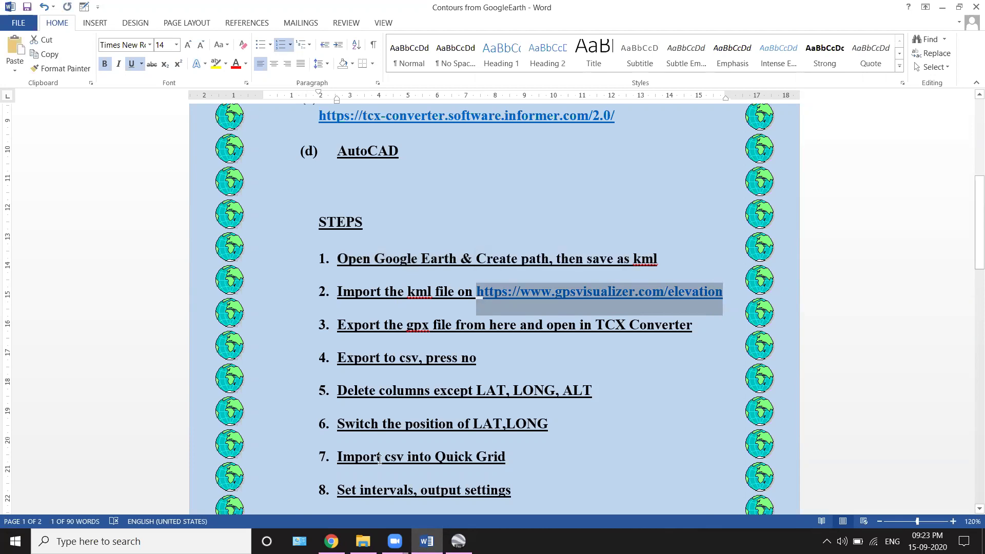
mouse_move(330, 540)
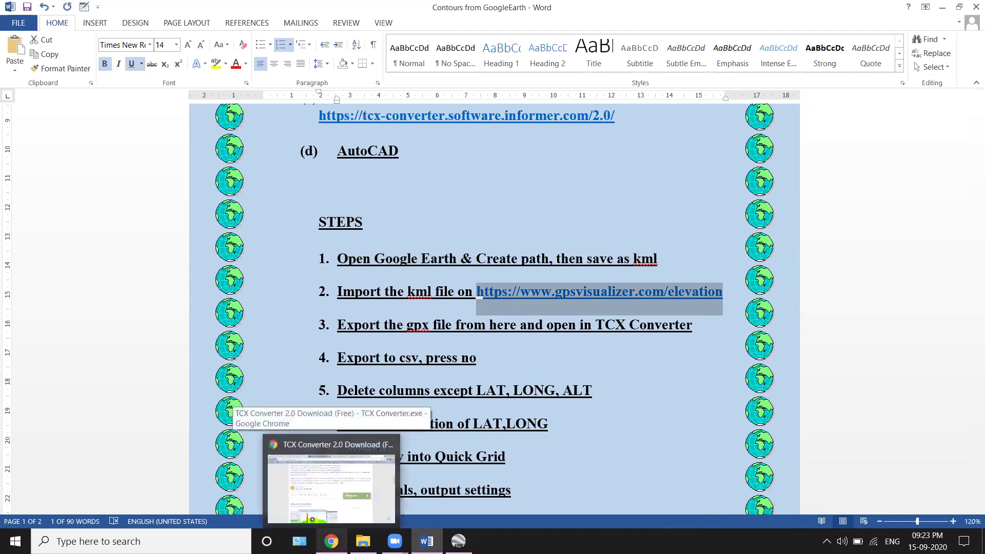
left_click(331, 483)
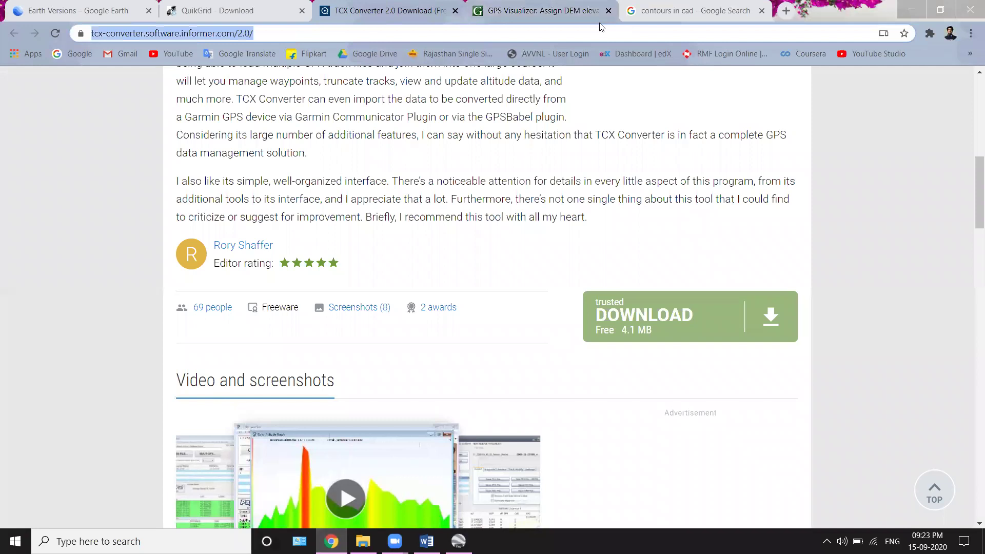
Step: On the GPS Visualizer elevation page, choose Contour Udaipur from Practice as the upload file
left_click(600, 21)
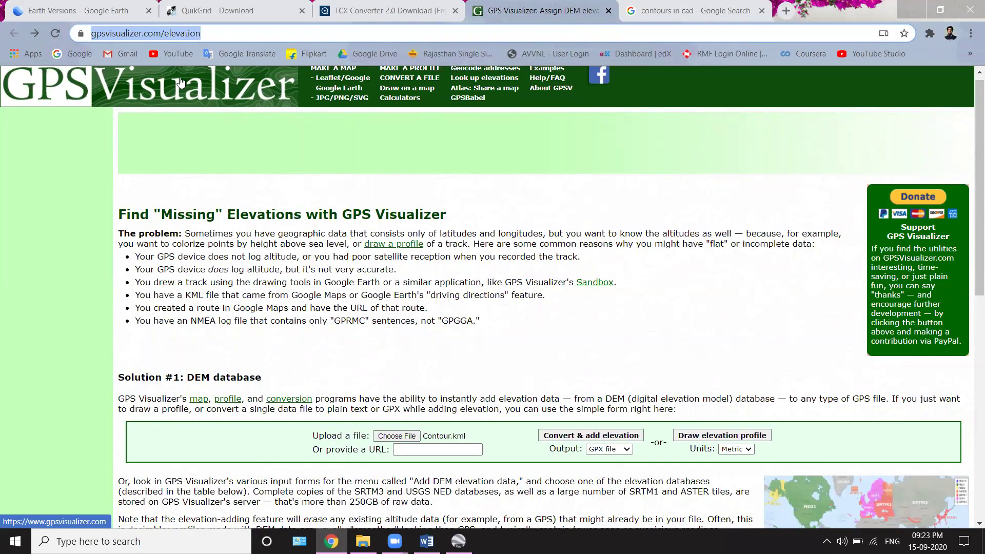
left_click(394, 437)
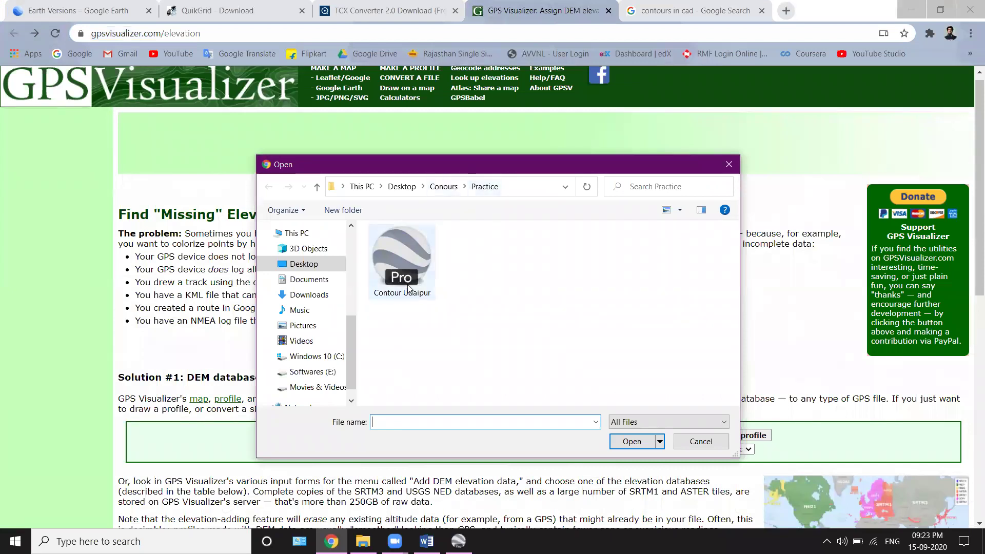
left_click(409, 267)
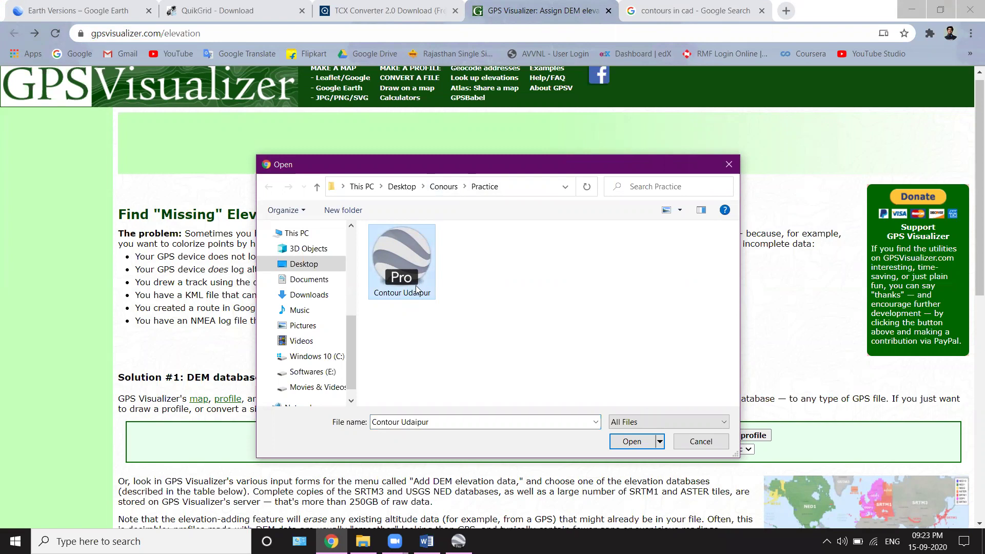
left_click(640, 444)
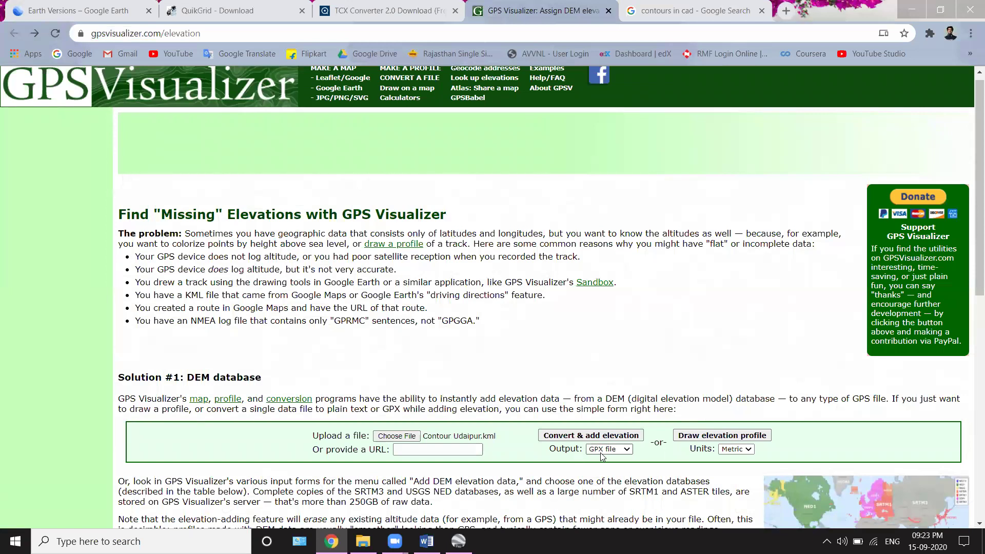
Step: Run Convert & add elevation with GPX output and download the resulting data.gpx file
left_click(578, 438)
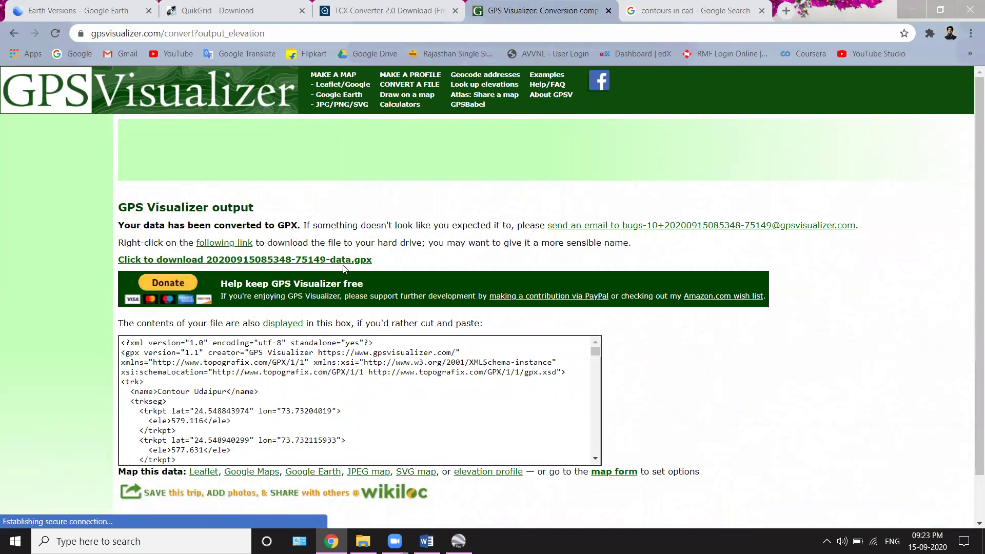
left_click(311, 264)
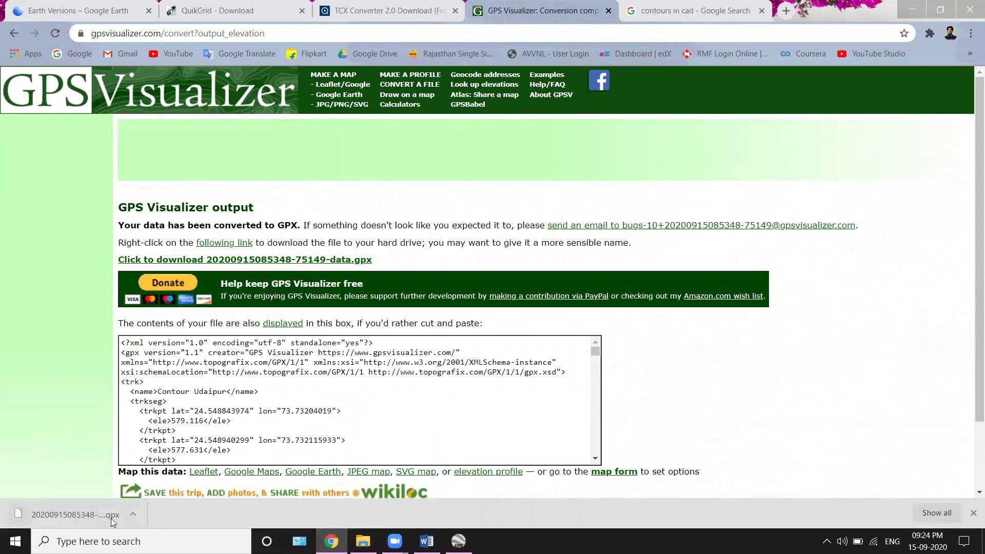
left_click(363, 541)
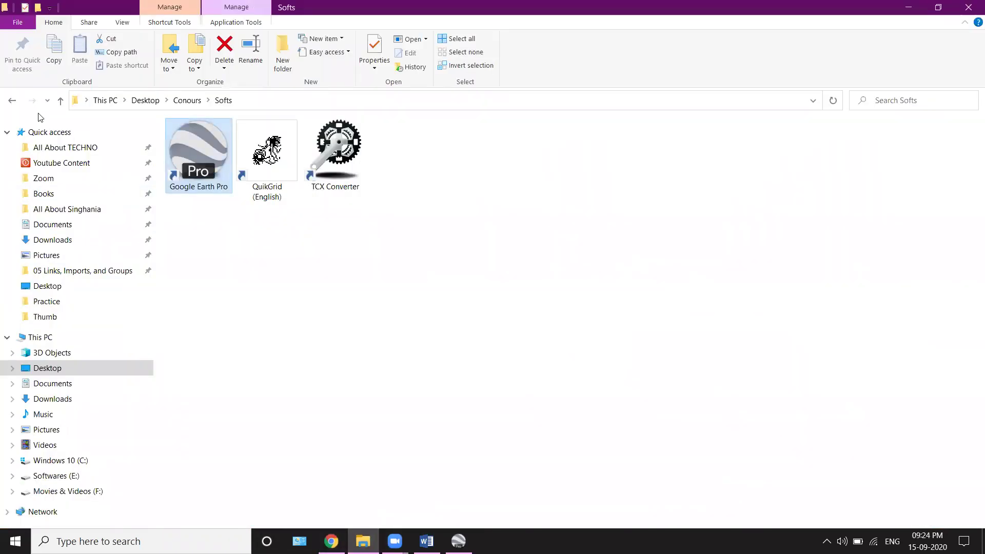
Step: Move the downloaded GPX track file into the Practice folder
left_click(16, 102)
double_click(208, 143)
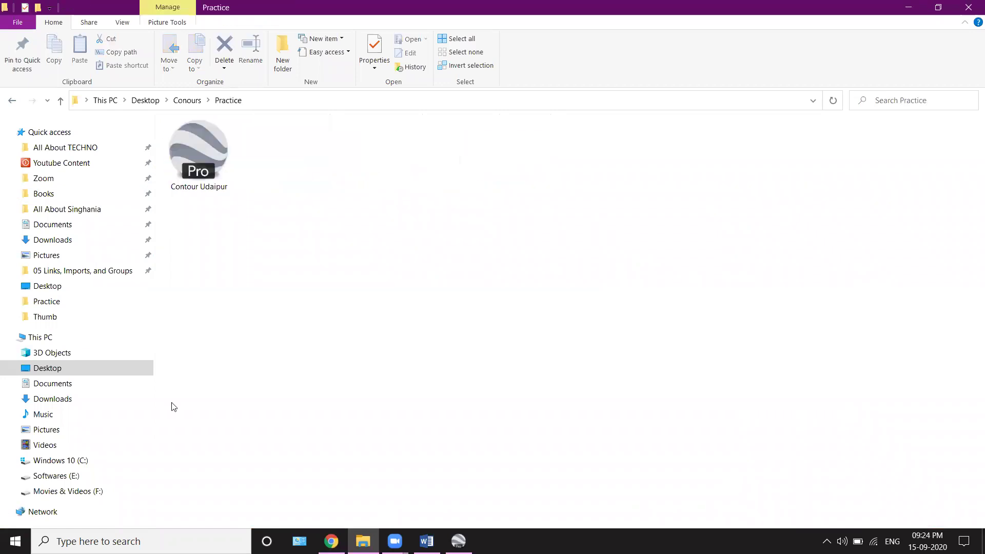
left_click(331, 541)
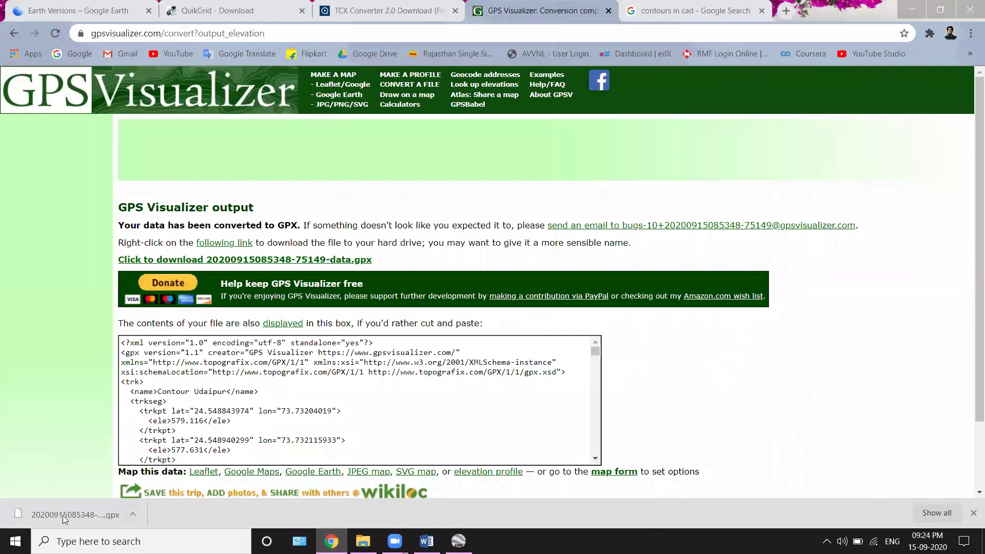
left_click_drag(60, 515, 354, 517)
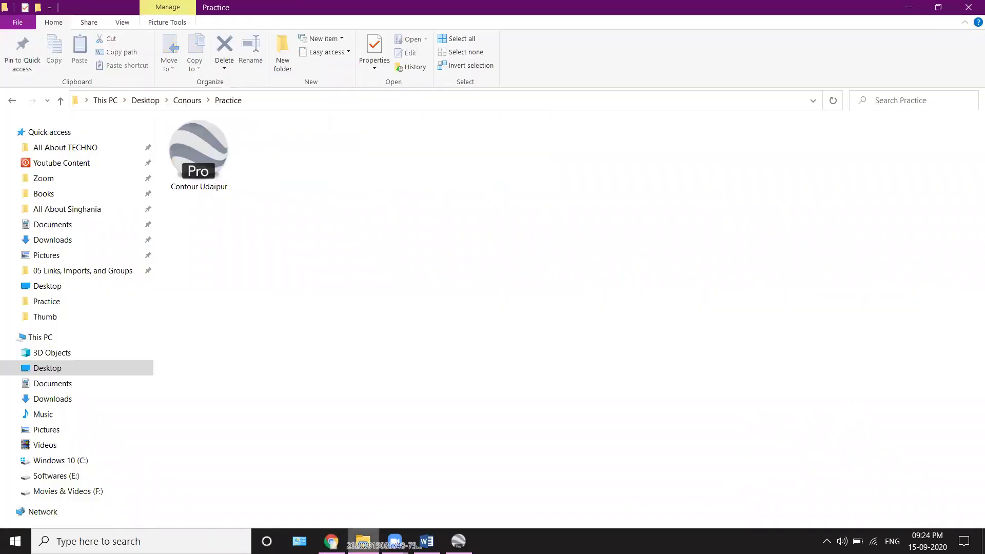
mouse_move(354, 517)
left_mouse_down()
mouse_move(339, 440)
mouse_move(337, 316)
left_mouse_up()
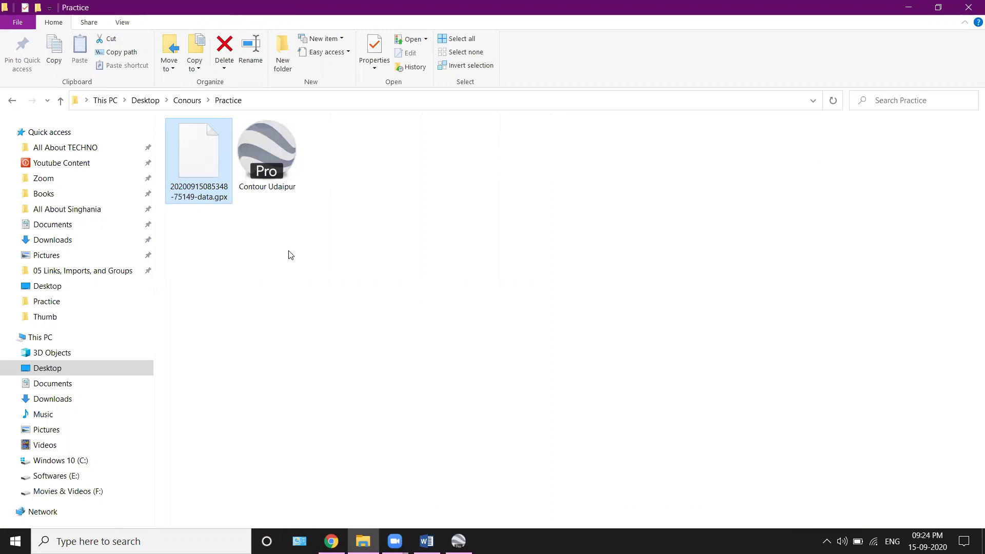
Step: Exit Google Earth Pro and launch TCX Converter from the Softs folder
mouse_move(77, 308)
left_click(12, 100)
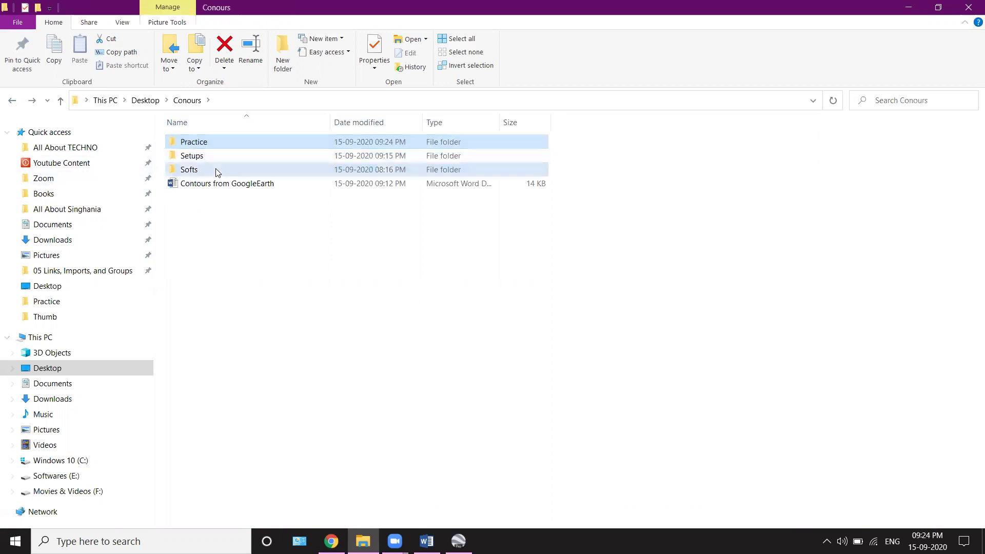
double_click(216, 170)
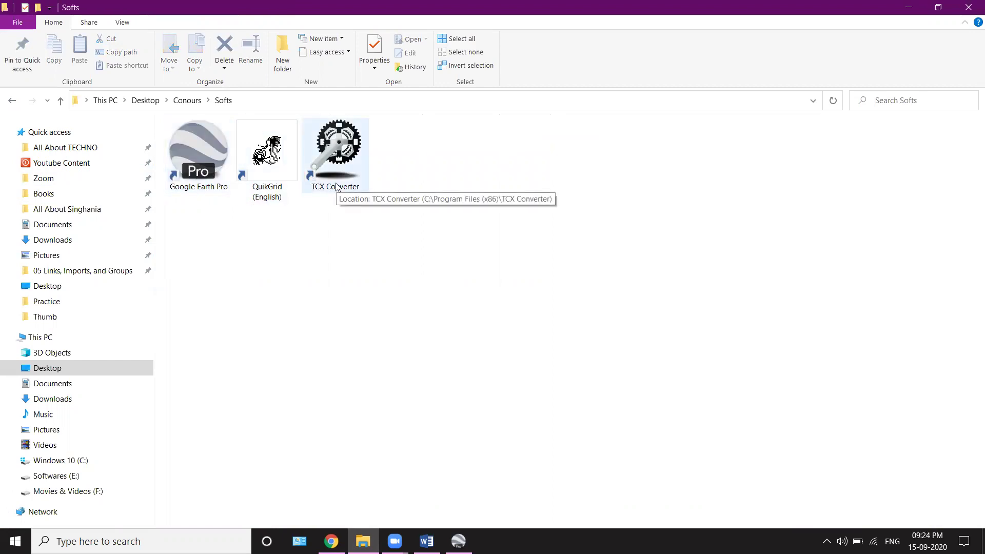
left_click(458, 541)
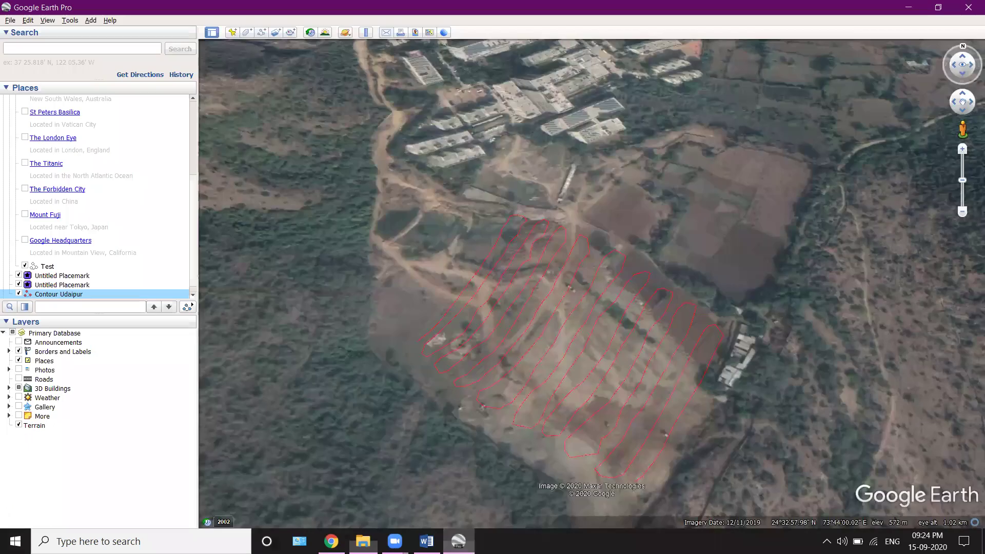
left_click(9, 21)
left_click(18, 145)
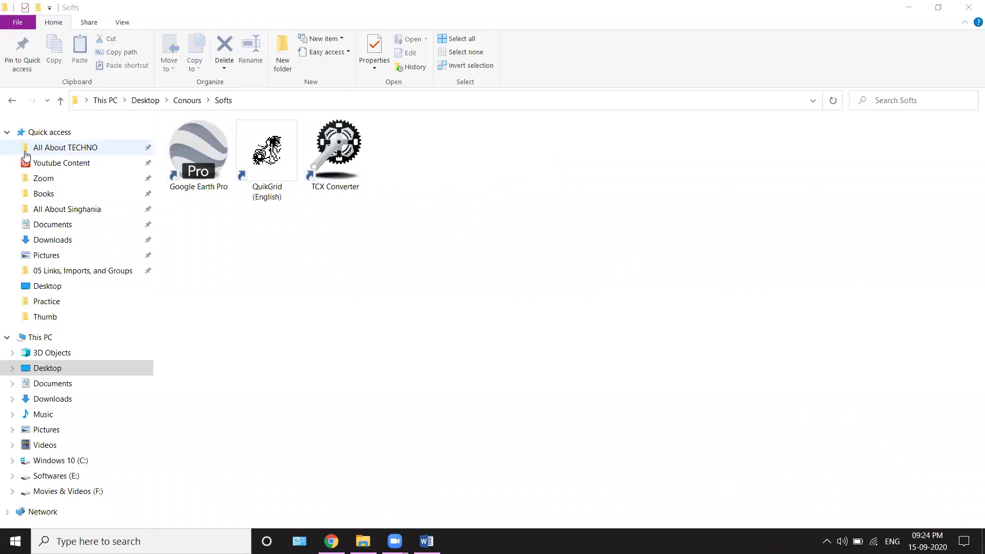
double_click(333, 159)
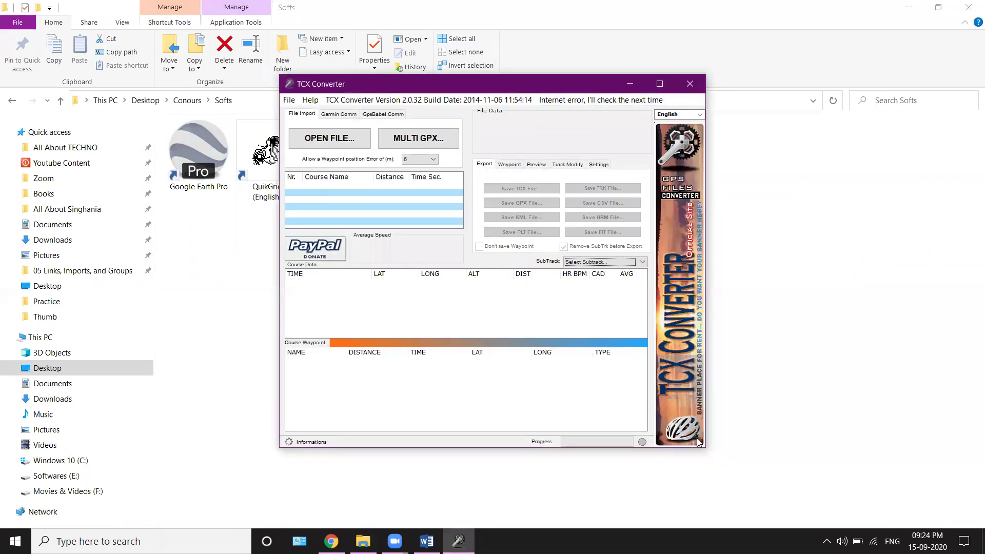
left_click(685, 114)
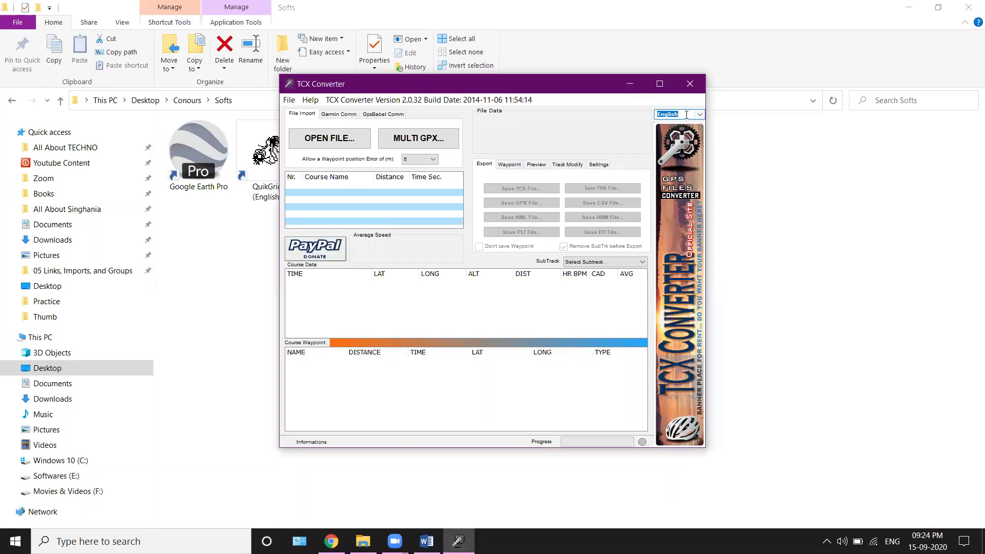
left_click(336, 148)
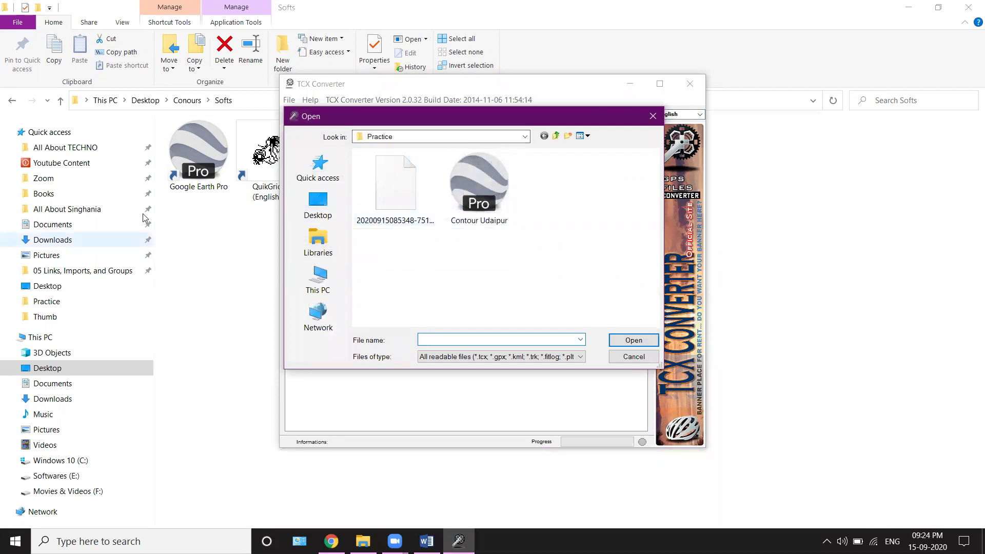
left_click(396, 222)
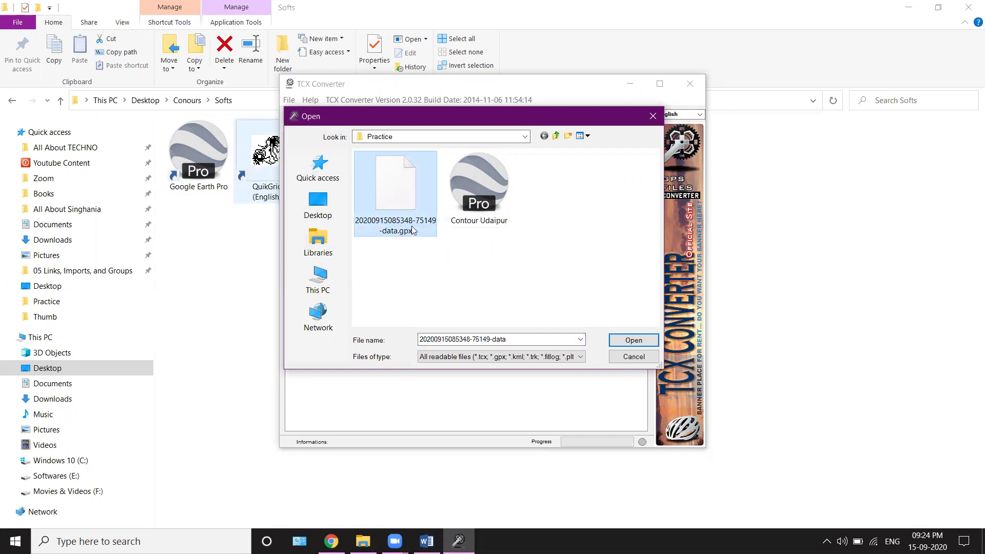
left_click(633, 341)
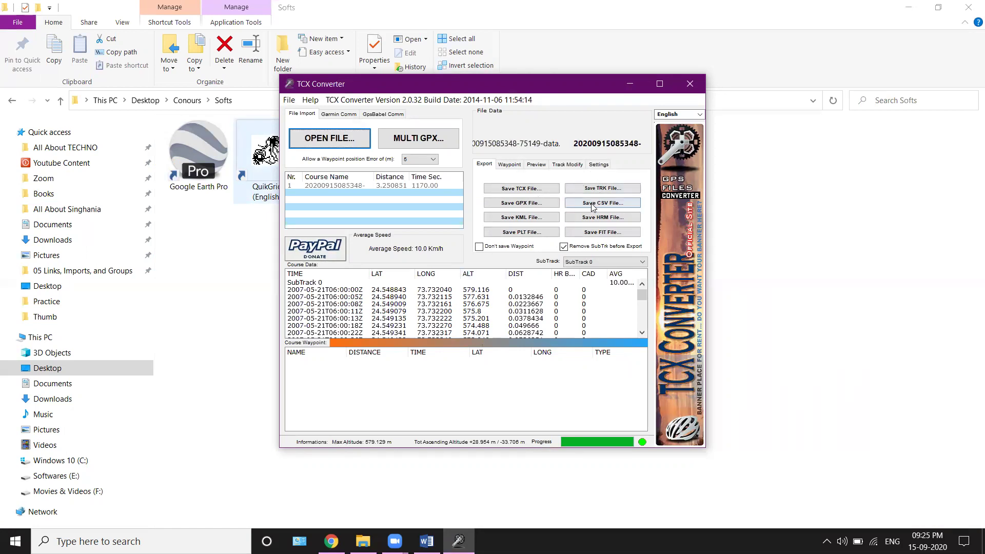
Step: Export the track as a comma-separated CSV file named Contours
left_click(485, 164)
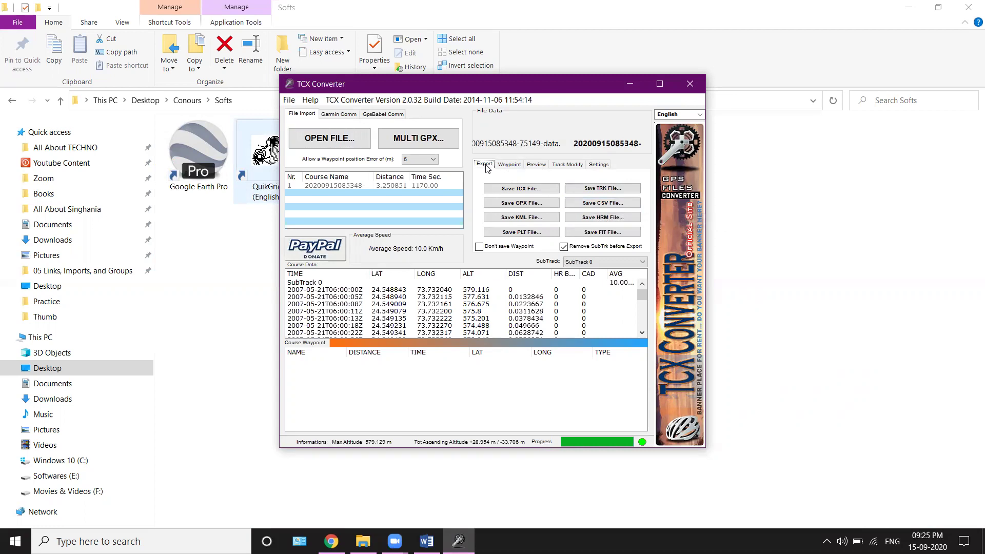
left_click(590, 203)
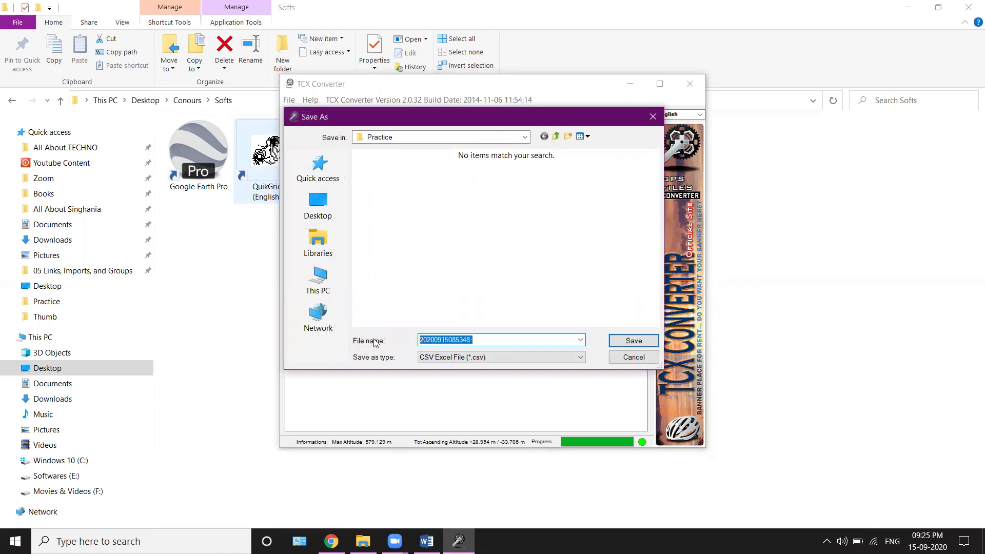
type("Contour")
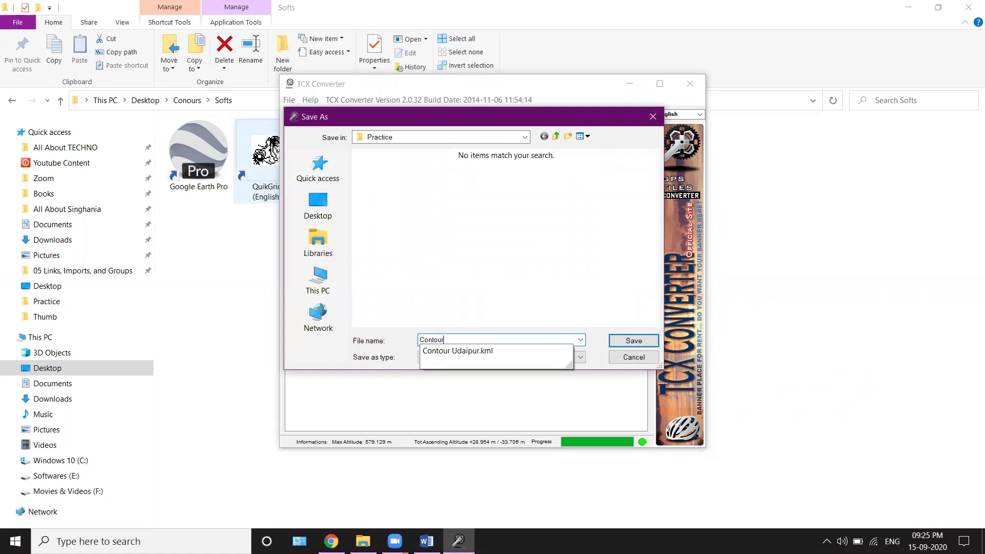
type("s")
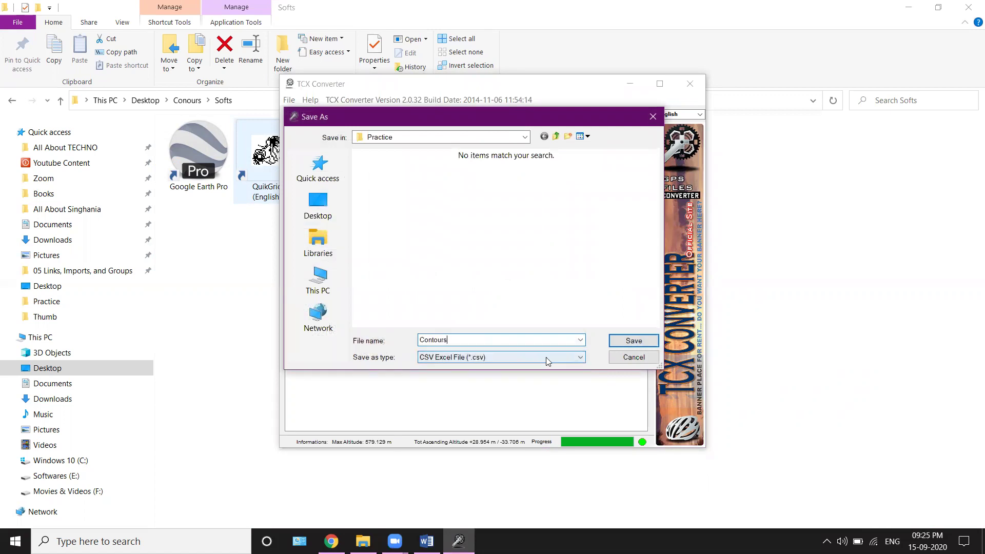
left_click(626, 341)
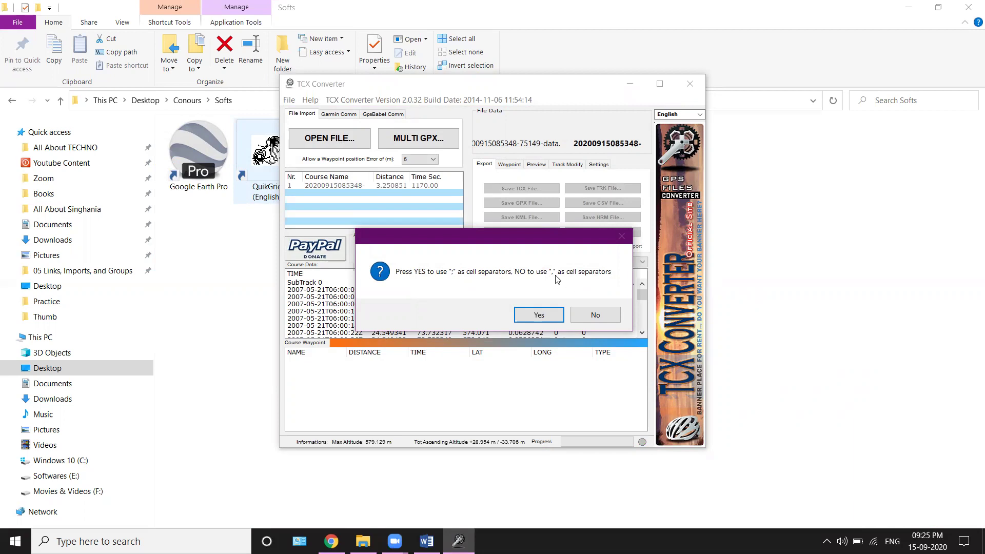
left_click(590, 317)
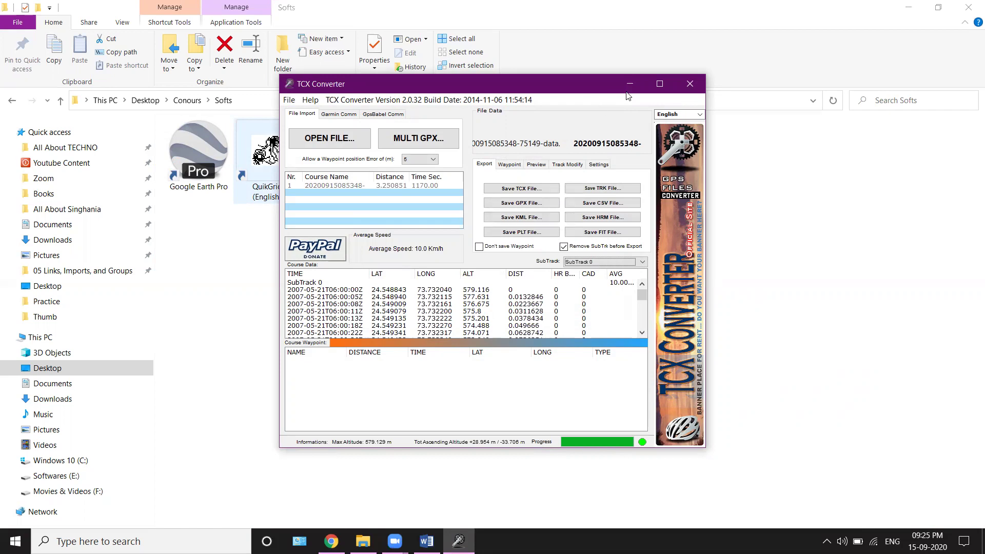
Step: Close TCX Converter and open the Practice folder in Explorer
left_click(689, 86)
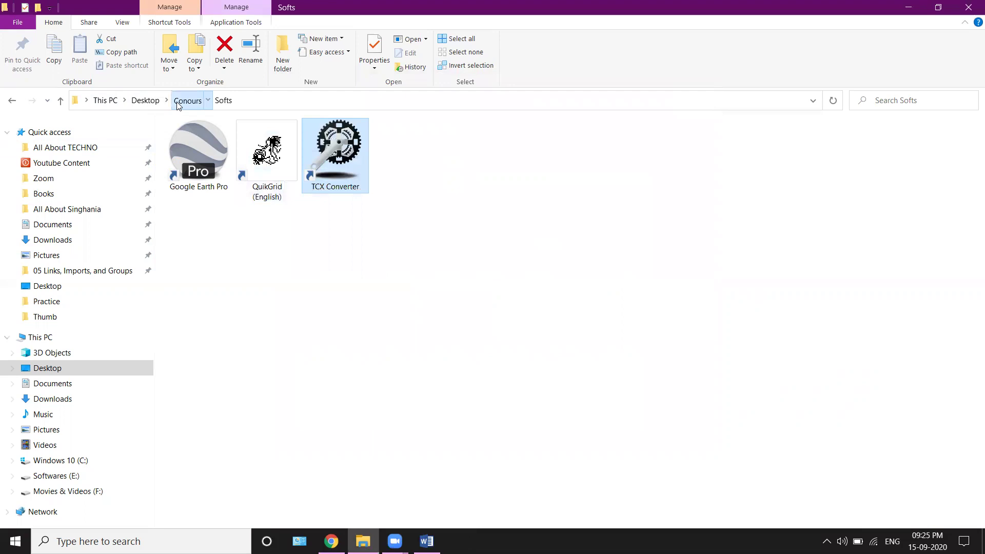
left_click(181, 101)
double_click(217, 142)
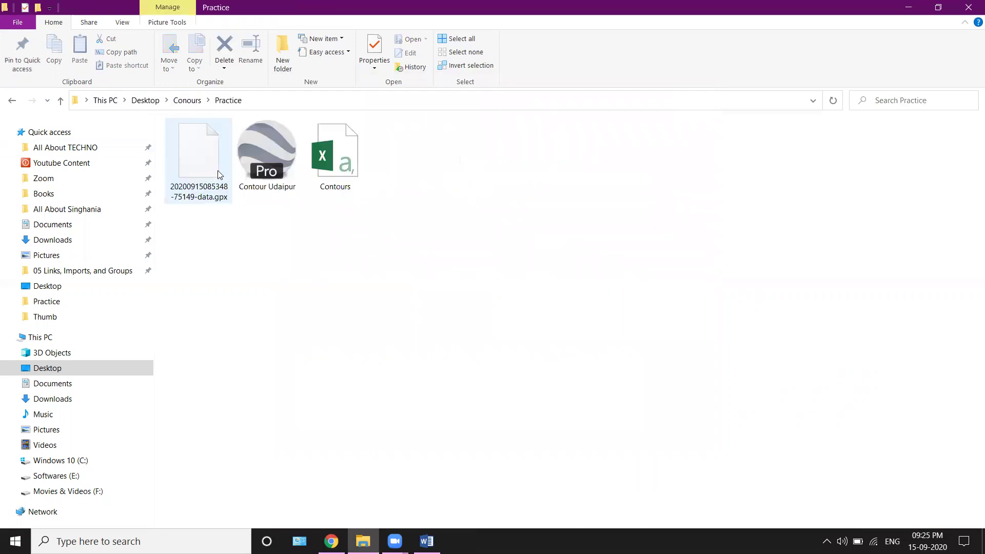
Step: Open Contours.csv in Excel and select the LAT, LONG and ALT data
left_click(338, 189)
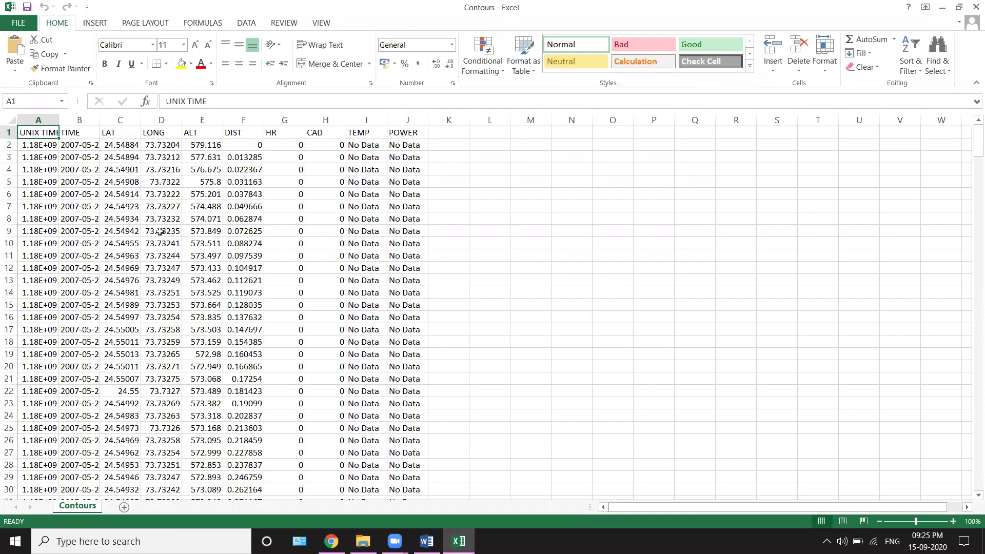
left_click(118, 132)
key("ctrl+shift+Down")
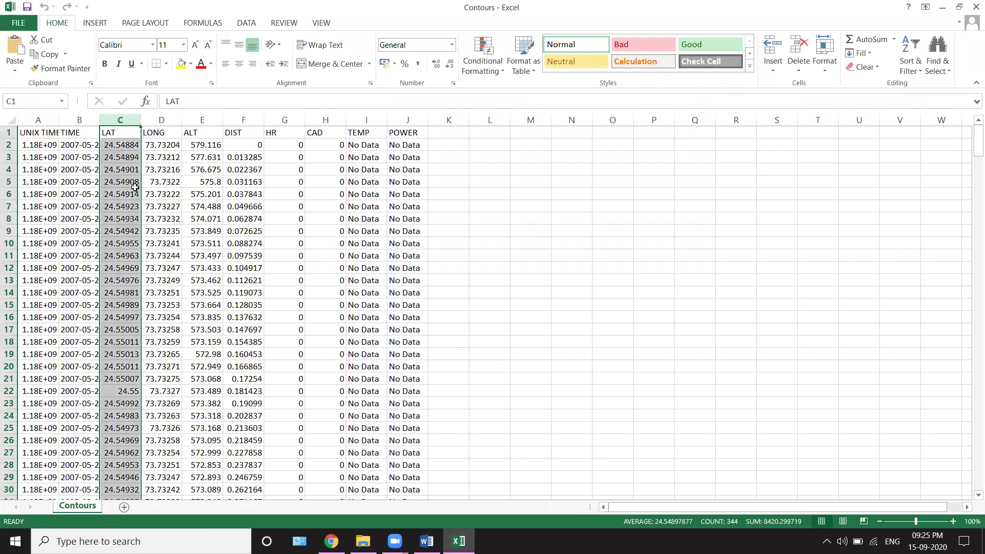
left_click(166, 132)
key("ctrl+shift+Down")
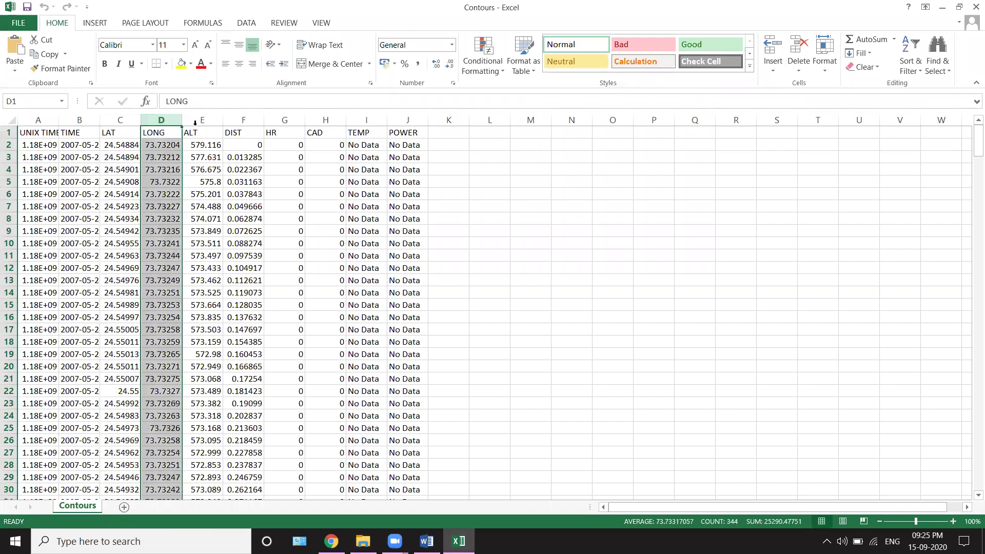
left_click(195, 122)
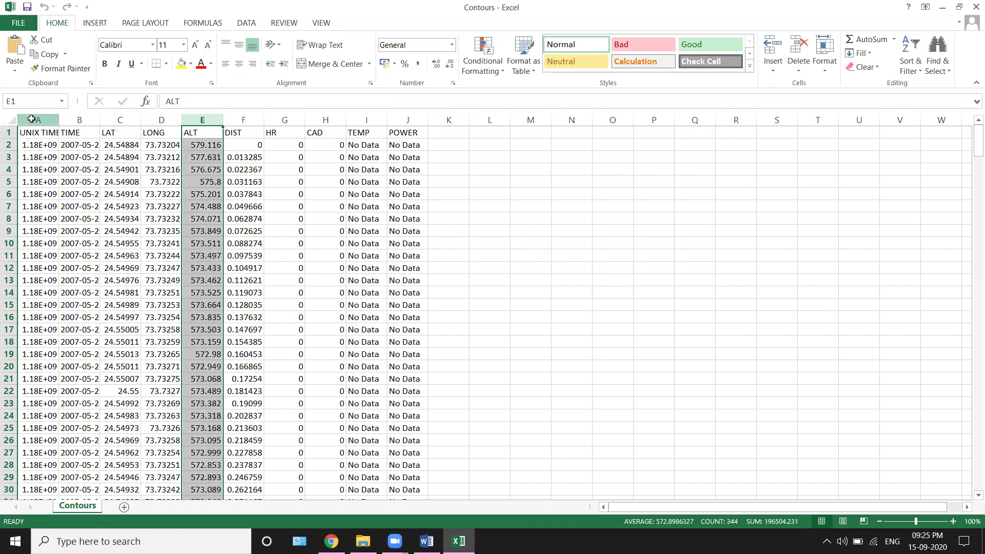
Step: Delete the UNIX TIME and TIME columns
left_click_drag(32, 119, 75, 120)
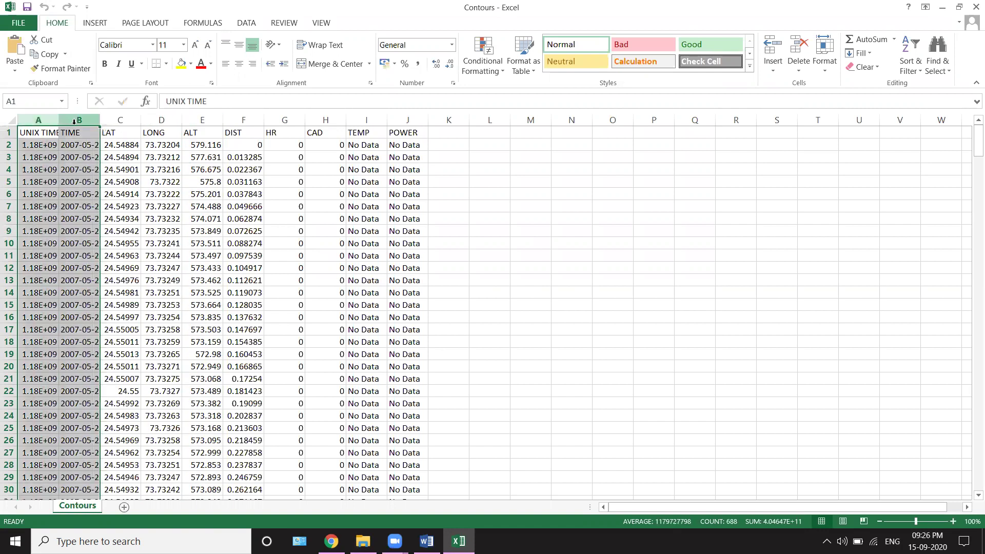
right_click(75, 121)
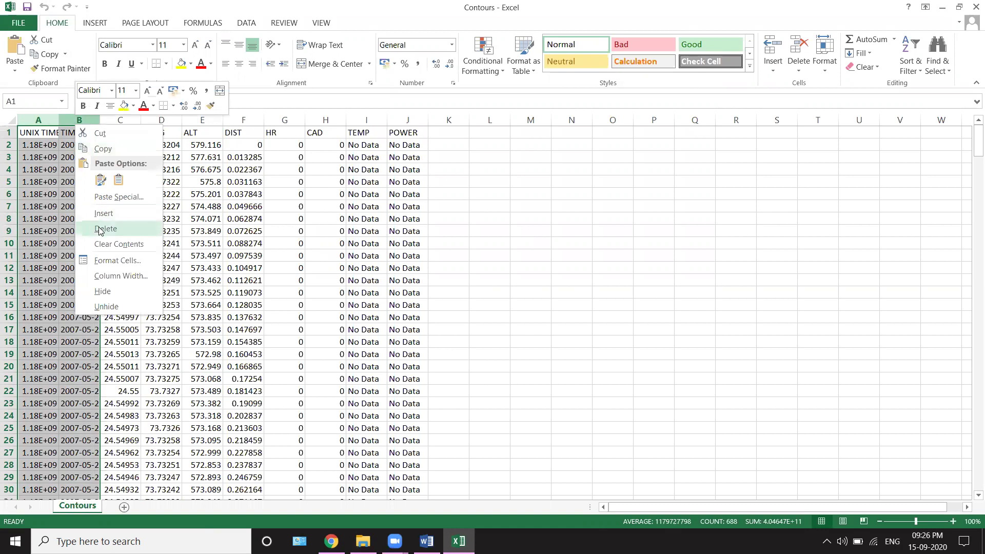
left_click(101, 229)
left_click(201, 157)
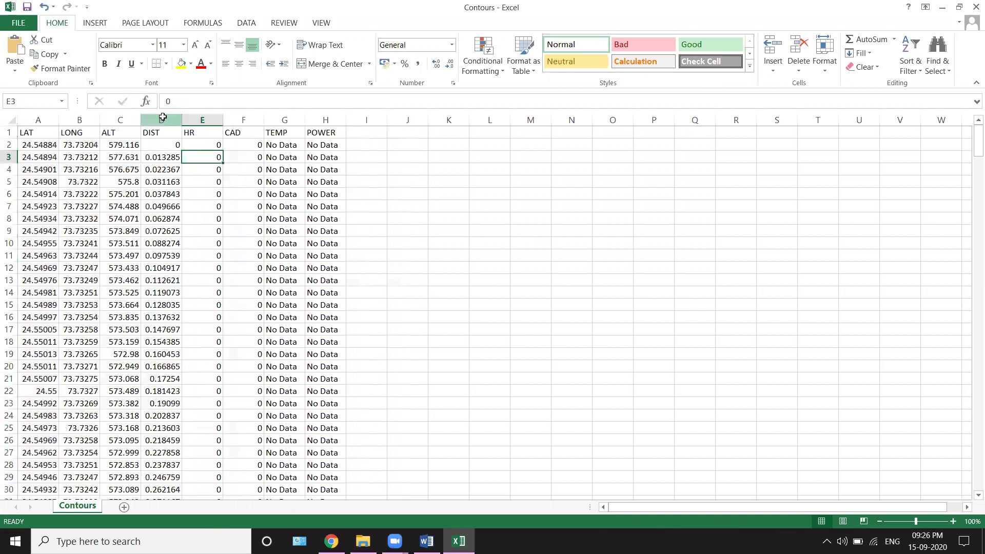
Step: Delete the columns from DIST through POWER
left_click_drag(162, 117, 326, 120)
right_click(329, 120)
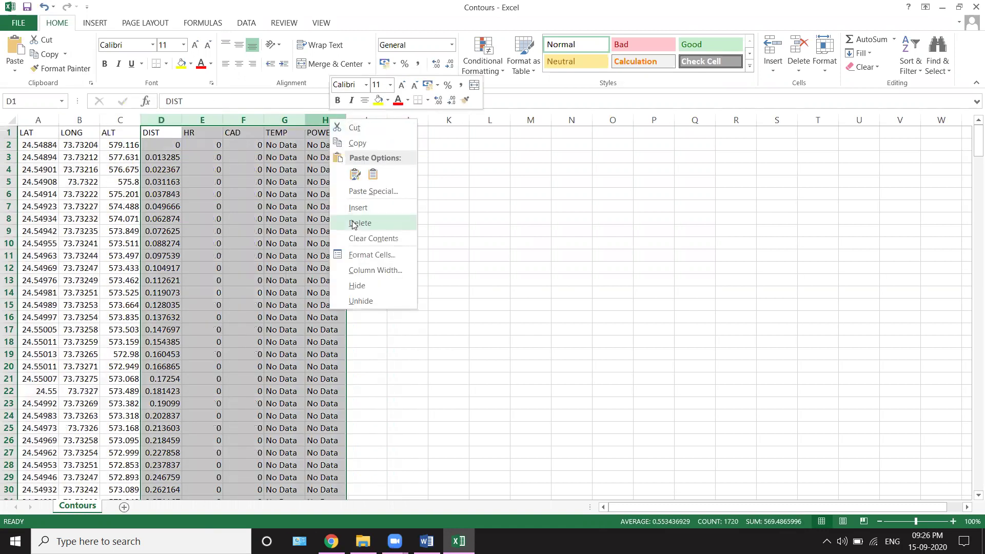
left_click(354, 223)
left_click(117, 194)
Step: Delete the LAT, LONG, ALT header row
left_click_drag(27, 134, 111, 133)
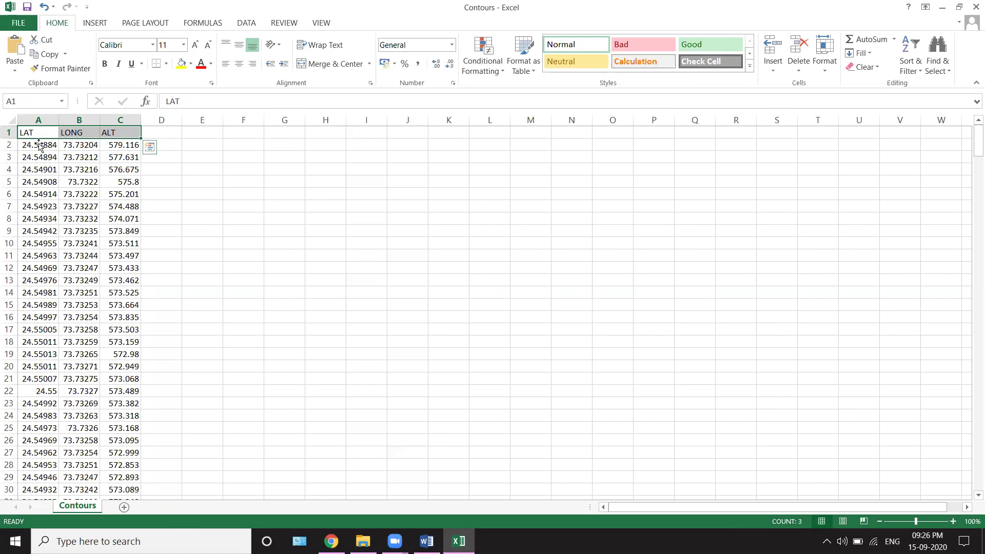
right_click(9, 133)
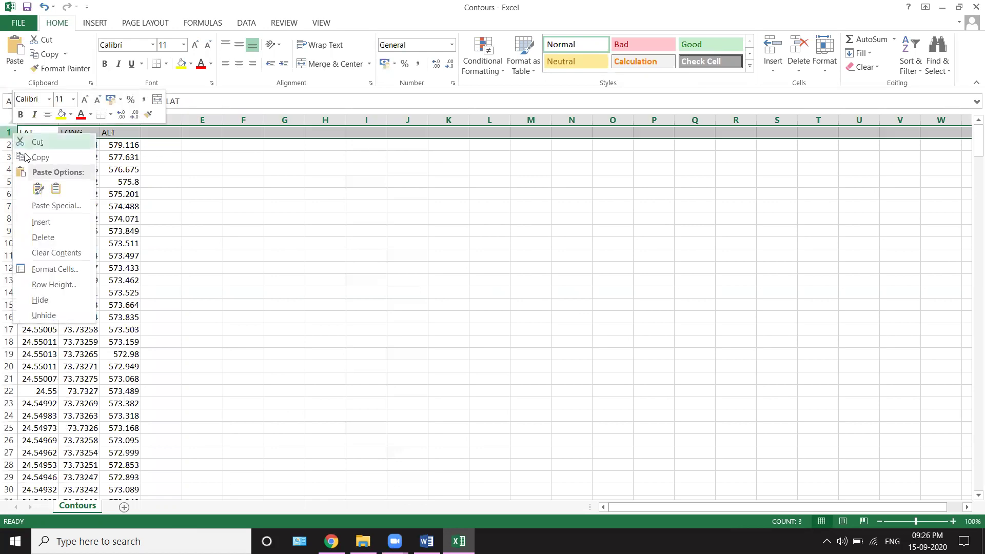
left_click(38, 230)
left_click(77, 181)
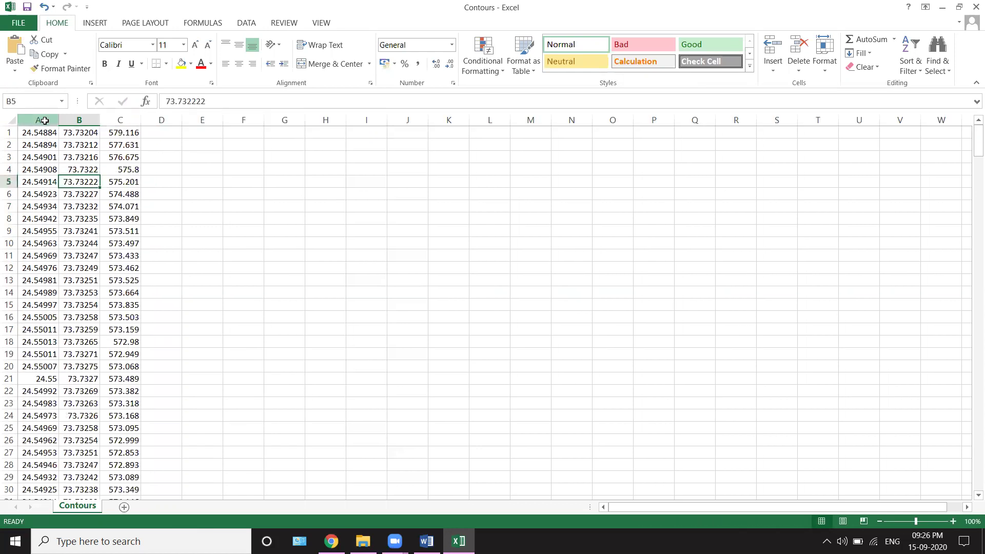
Step: Move latitude after longitude so columns read longitude, latitude, altitude, then save
left_click_drag(44, 120, 79, 121)
left_click(71, 156)
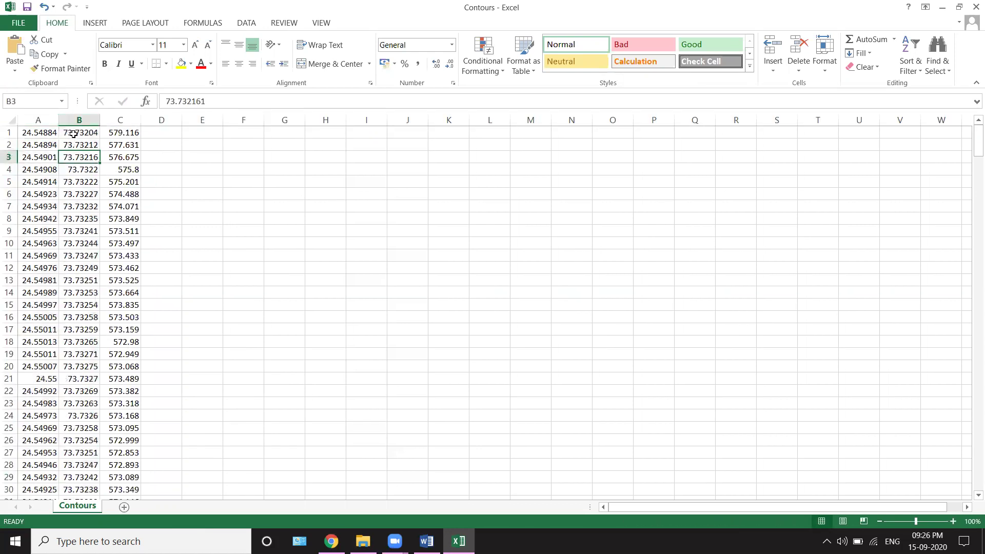
left_click(74, 134)
left_click(40, 132)
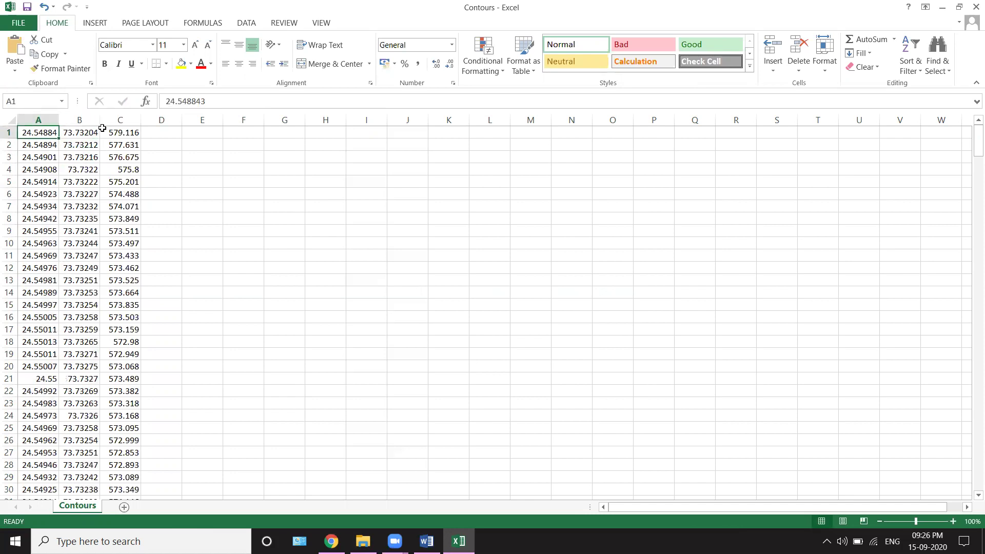
left_click(52, 119)
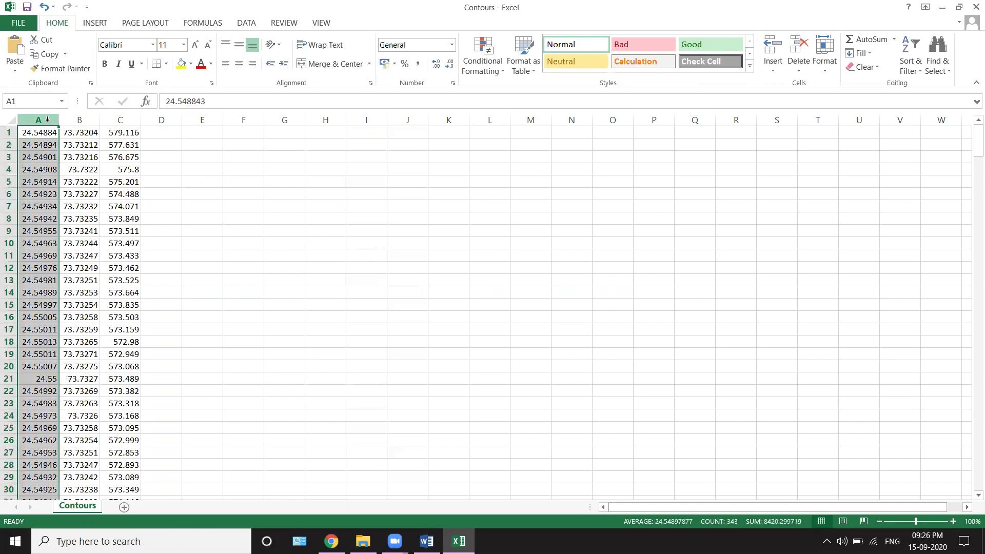
key("ctrl+c")
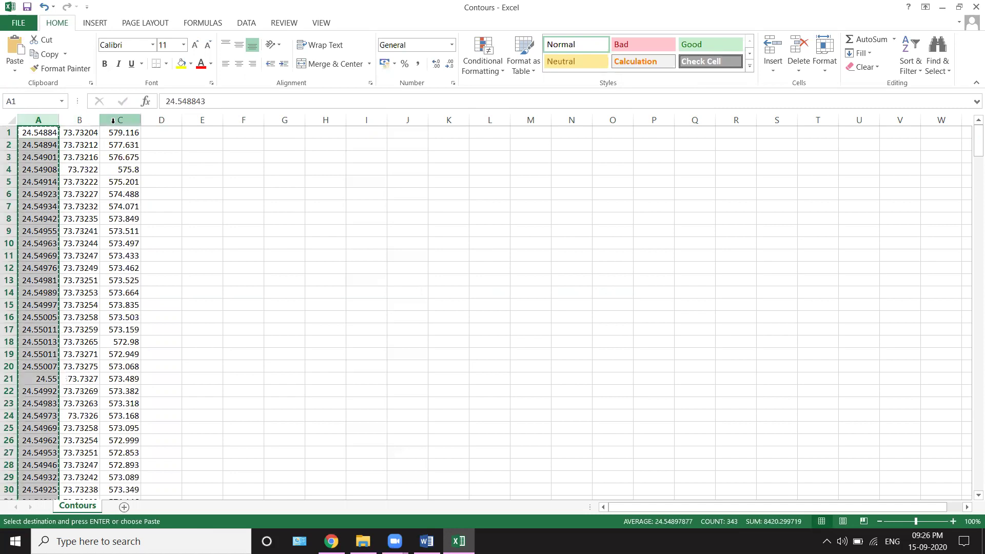
left_click(113, 121)
right_click(113, 121)
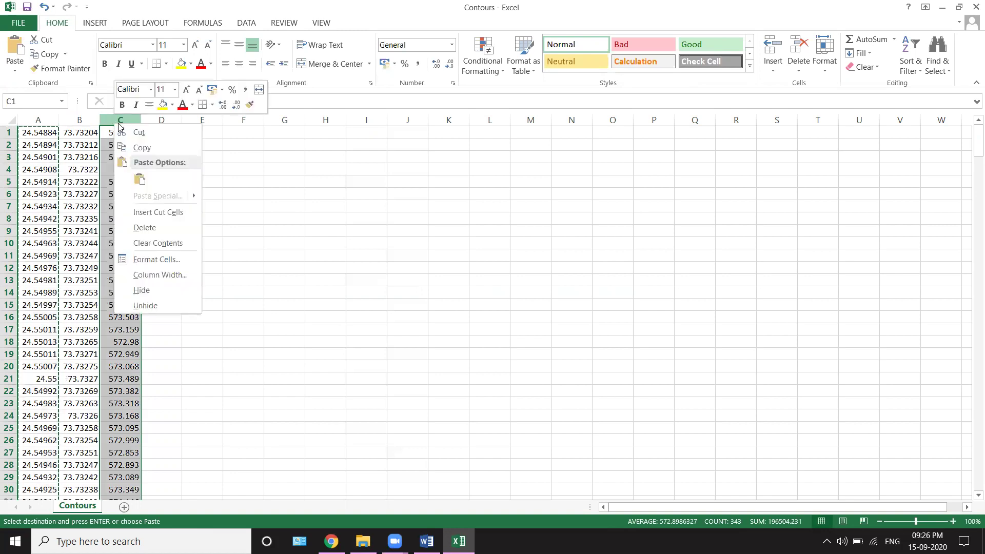
left_click(142, 213)
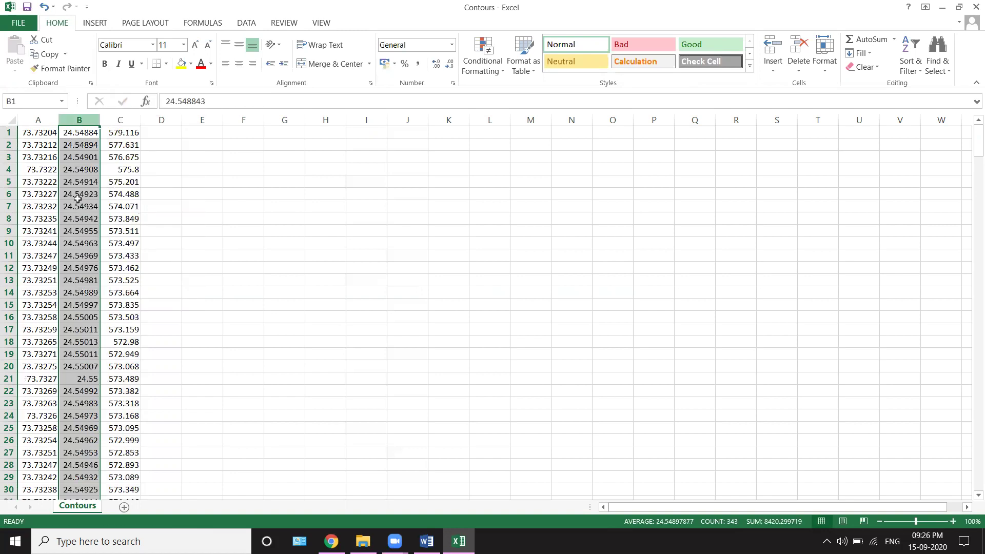
left_click(160, 165)
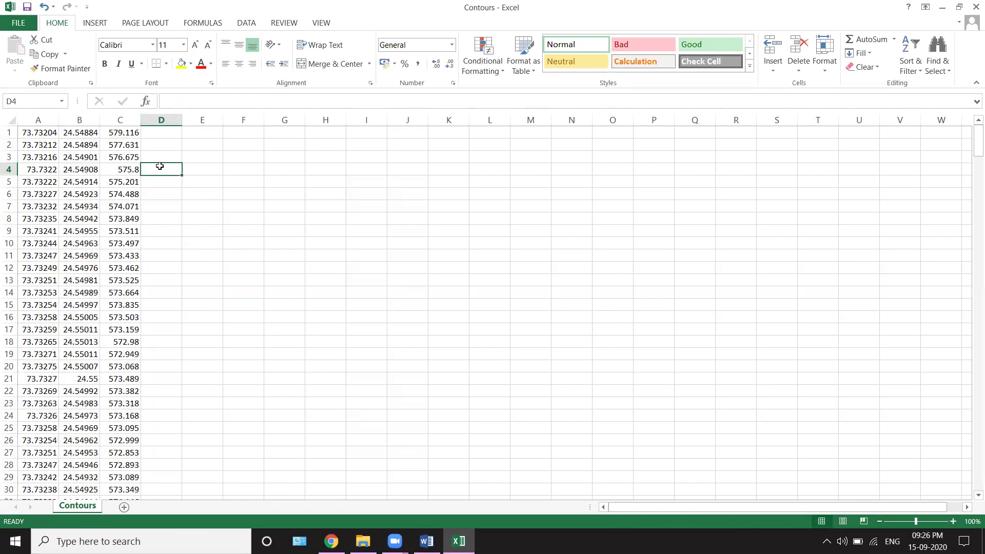
key("ctrl+s")
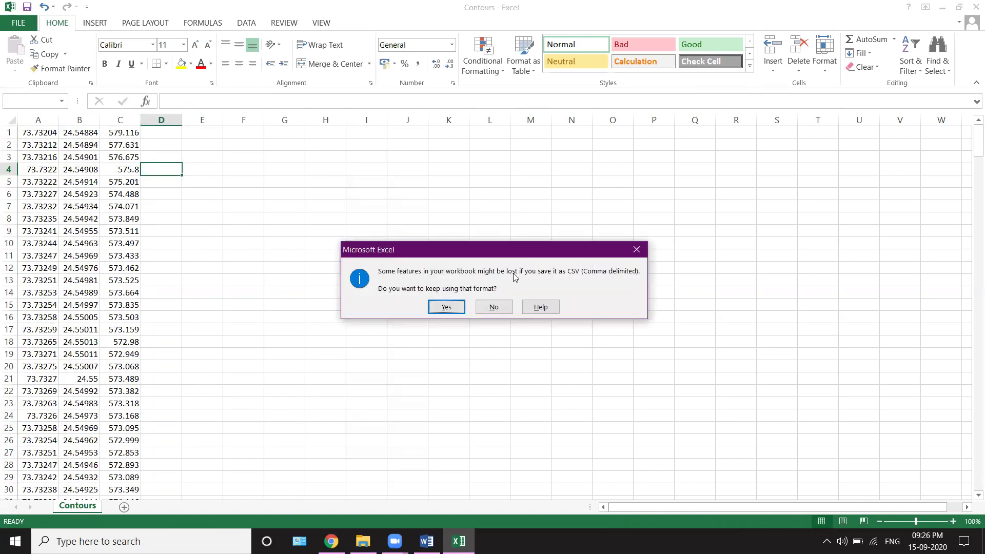
Step: Keep the CSV format, then close Contours.csv without saving changes again
left_click(451, 309)
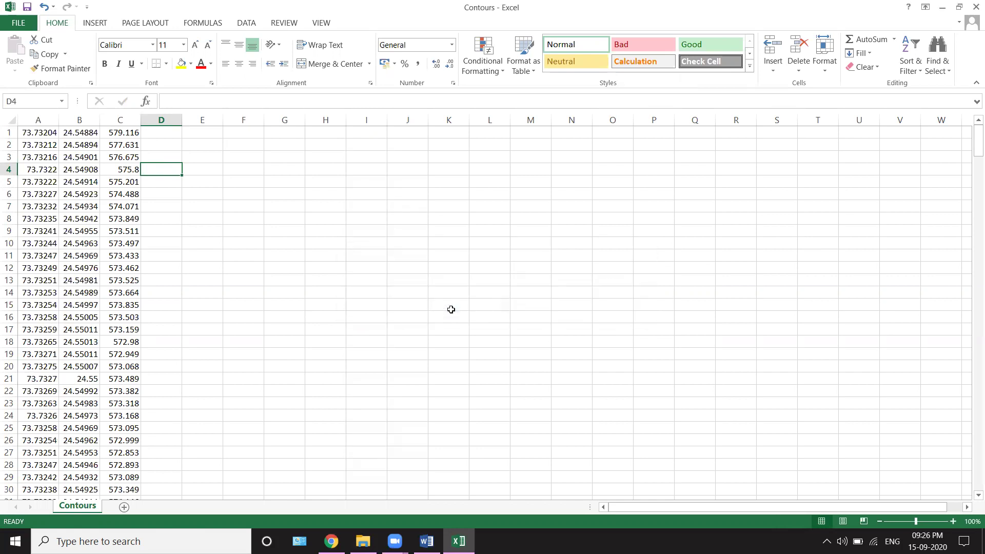
left_click(977, 7)
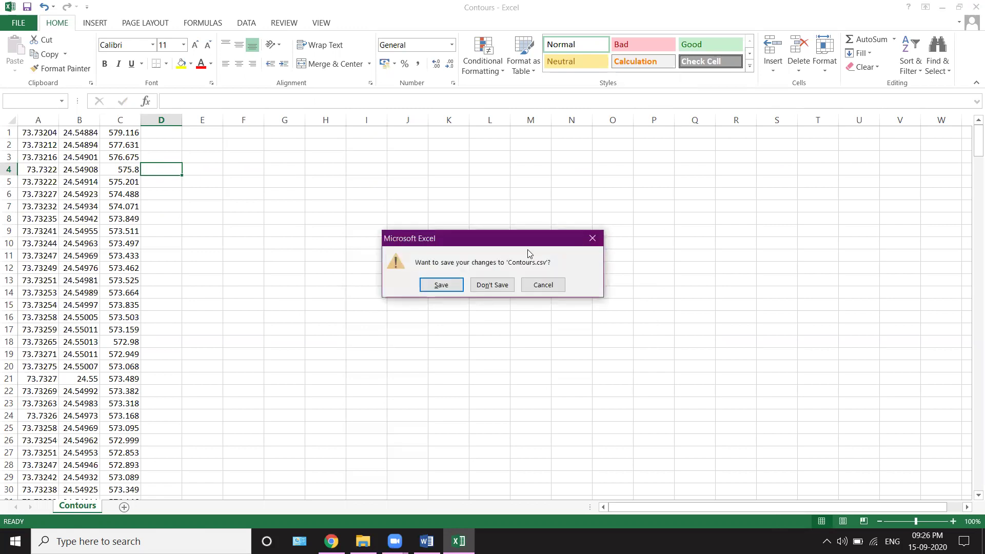
left_click(491, 287)
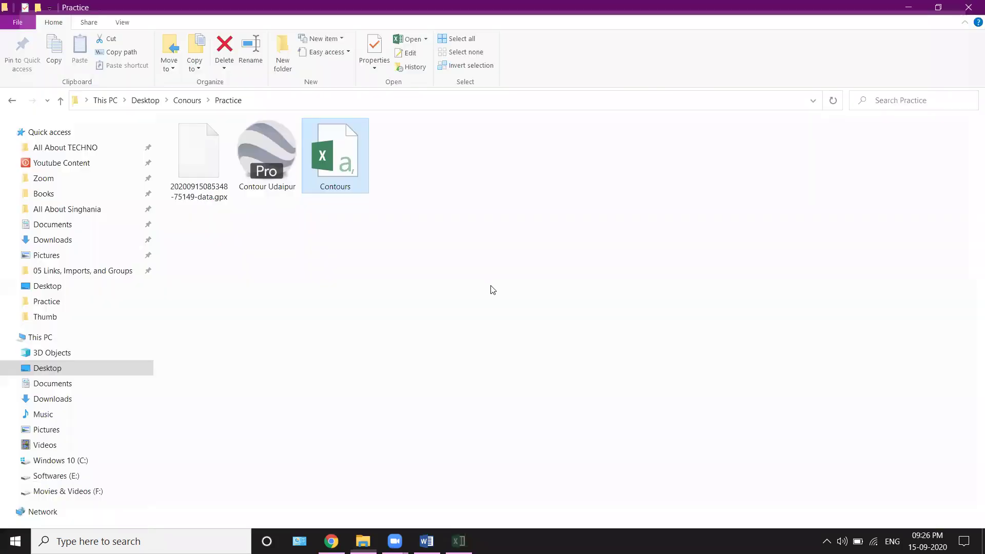
Step: Launch QuikGrid from the Softs folder
left_click(15, 105)
double_click(226, 159)
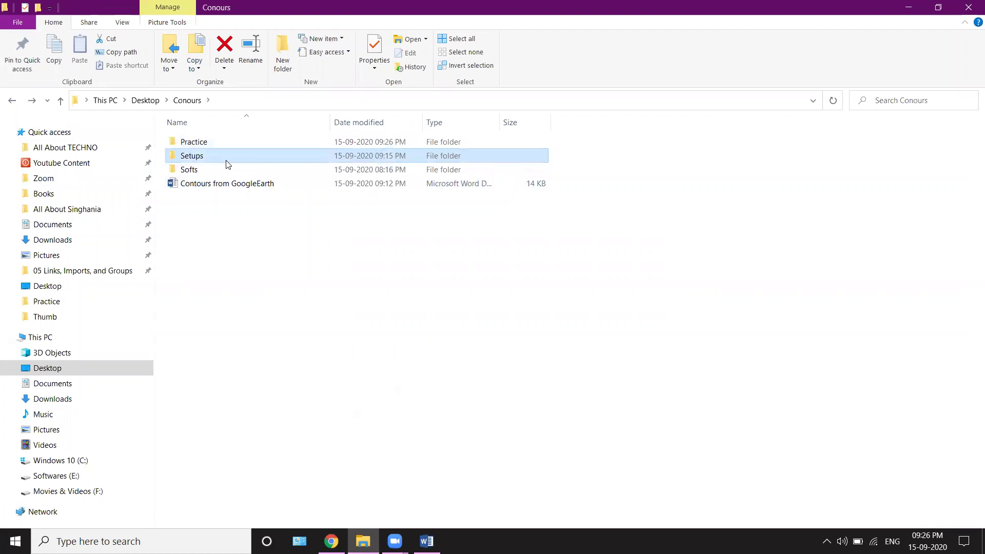
left_click(12, 100)
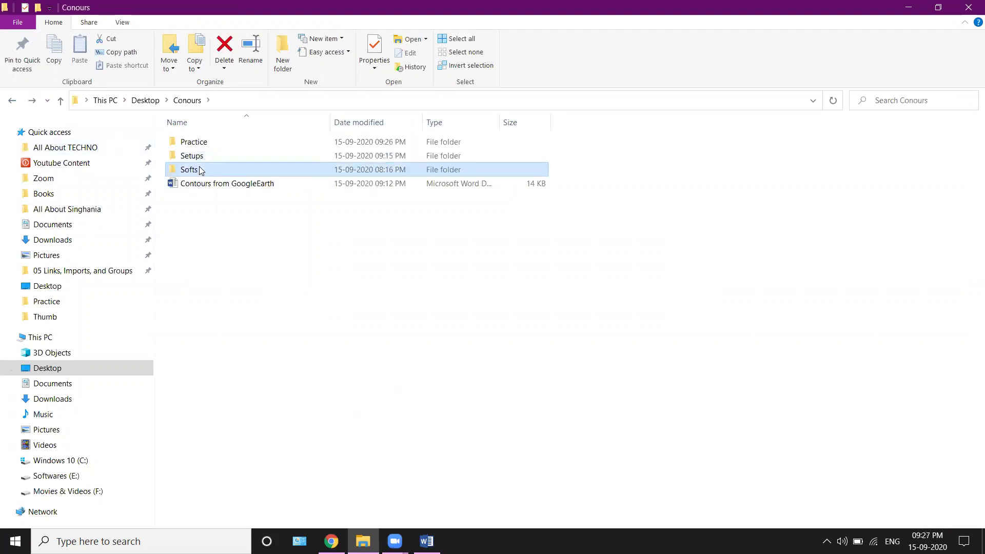
double_click(199, 166)
double_click(268, 185)
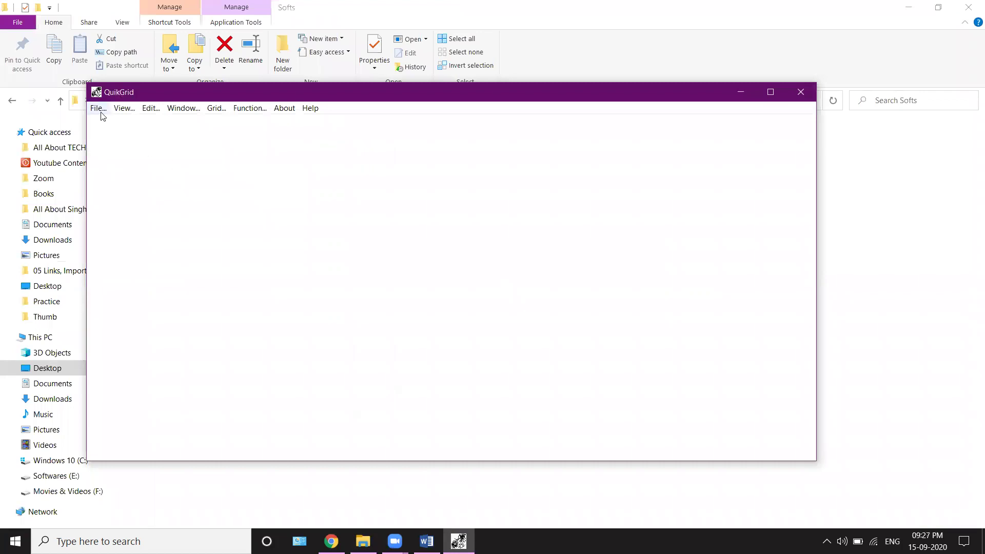
Step: Start importing metric XYZ data points and choose the Contours file
left_click(97, 109)
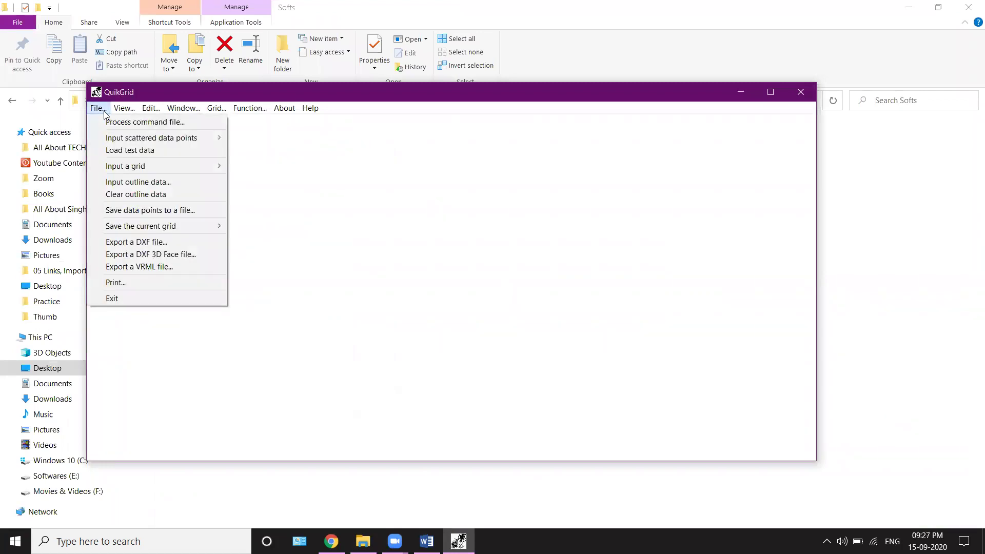
mouse_move(151, 138)
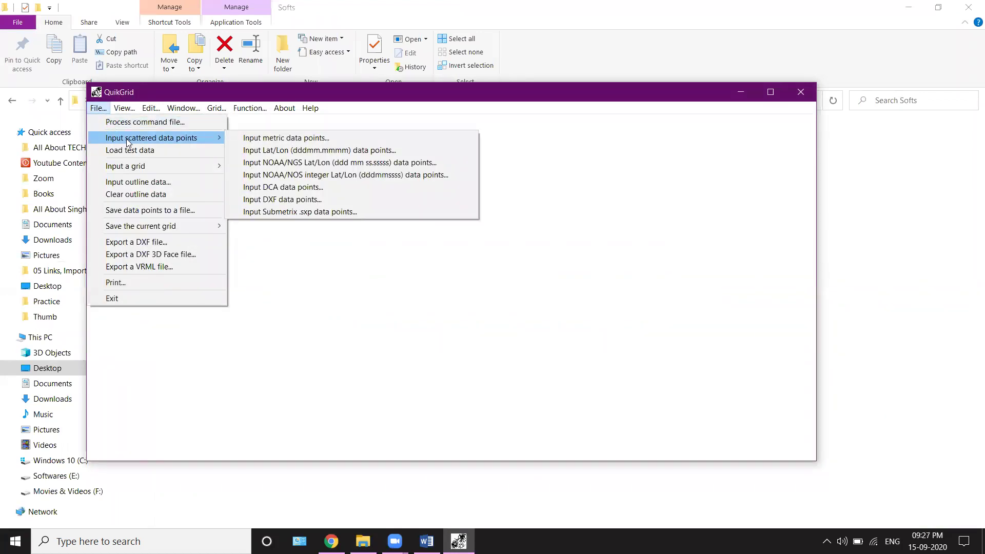
left_click(267, 138)
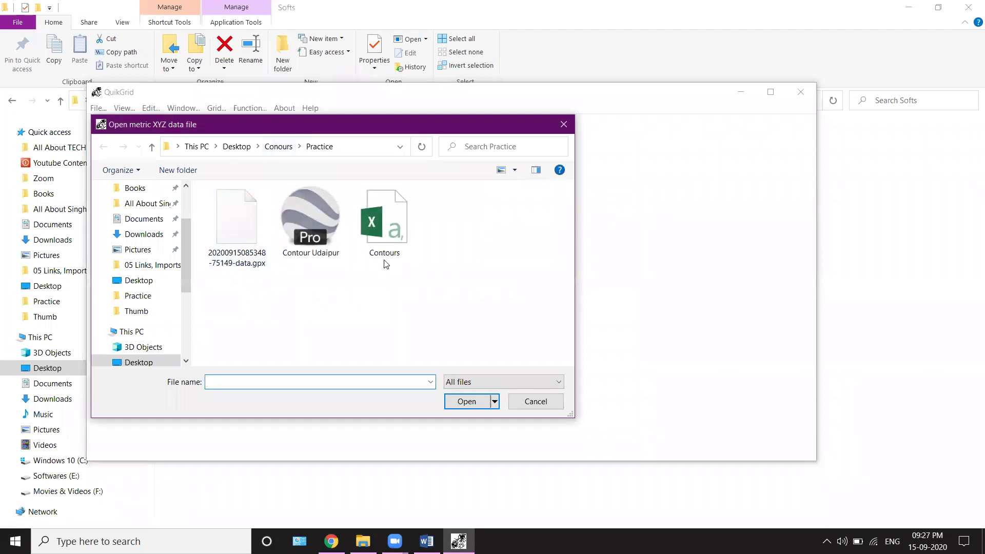
left_click(389, 237)
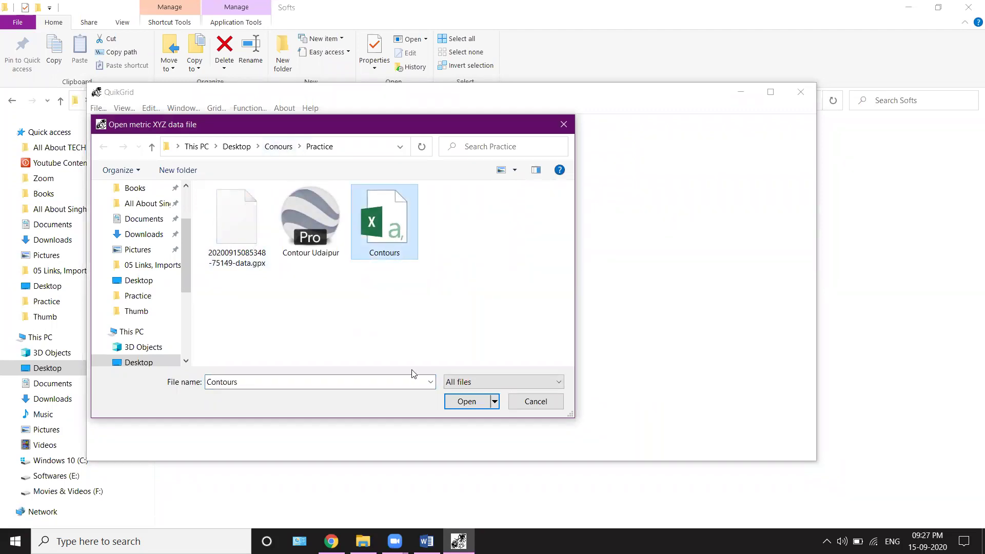
left_click(426, 541)
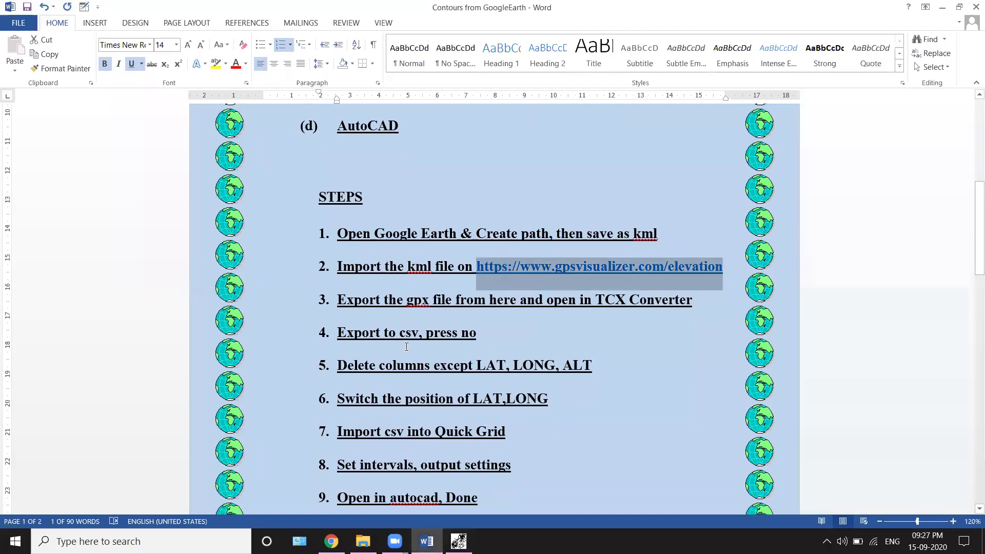
scroll(406, 346, "down", 1)
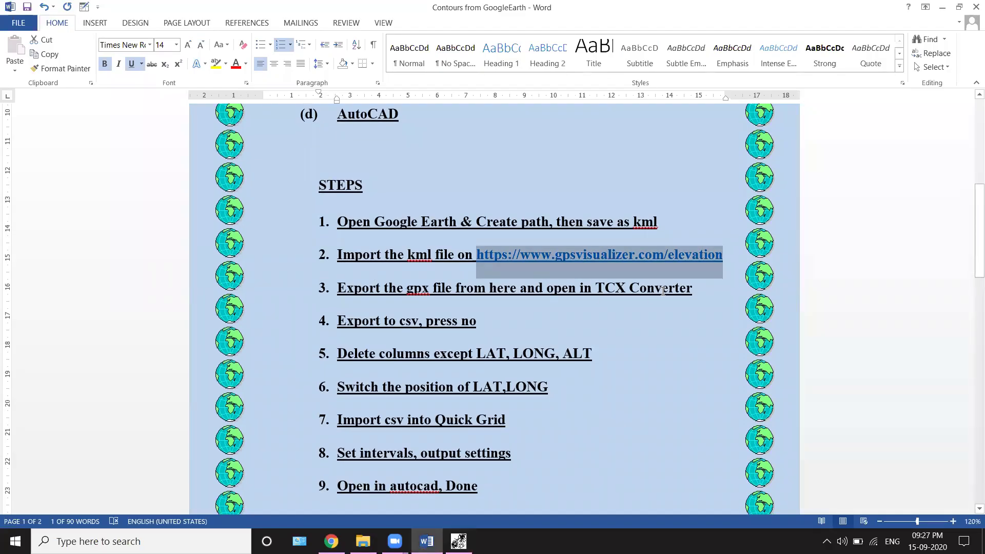
scroll(480, 321, "down", 1)
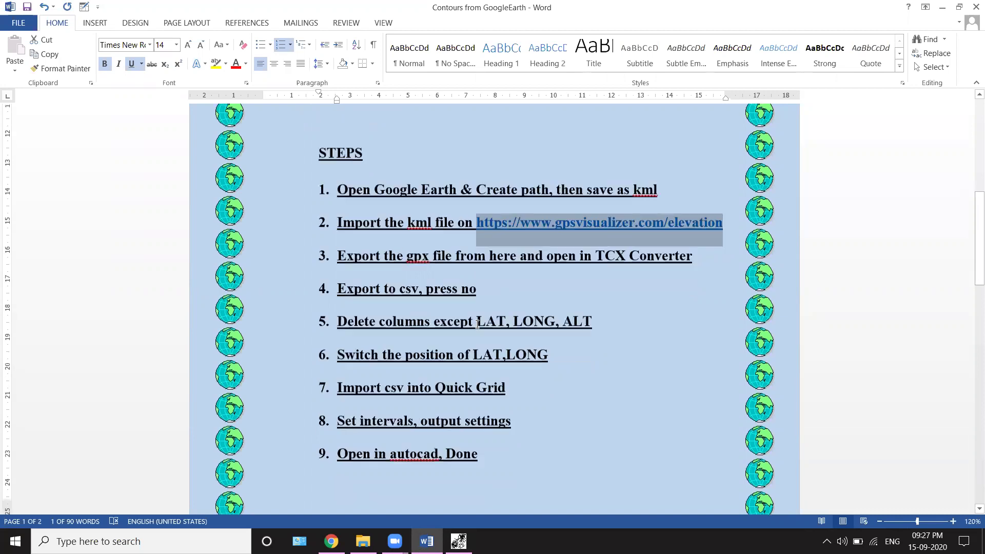
scroll(388, 287, "down", 2)
left_click_drag(399, 281, 538, 280)
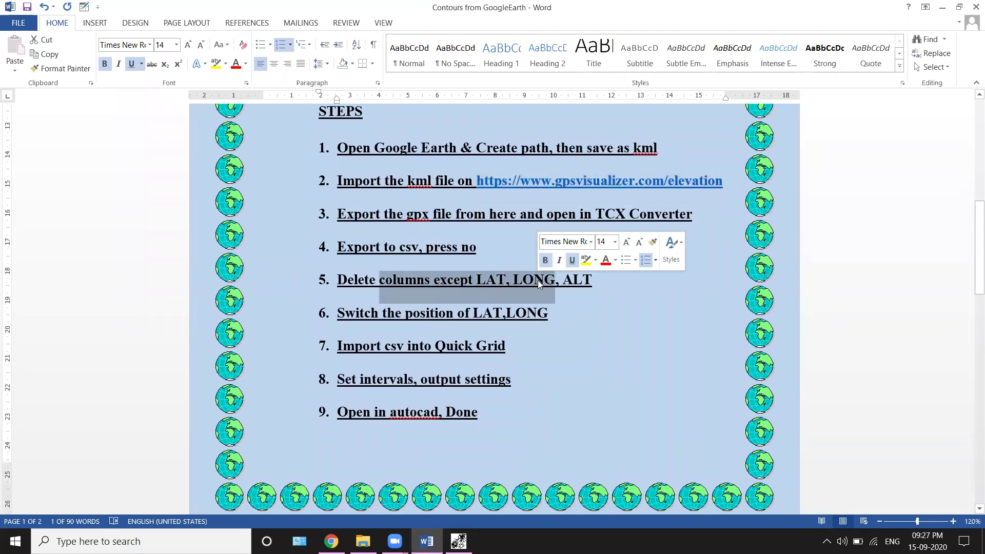
left_click_drag(472, 314, 387, 314)
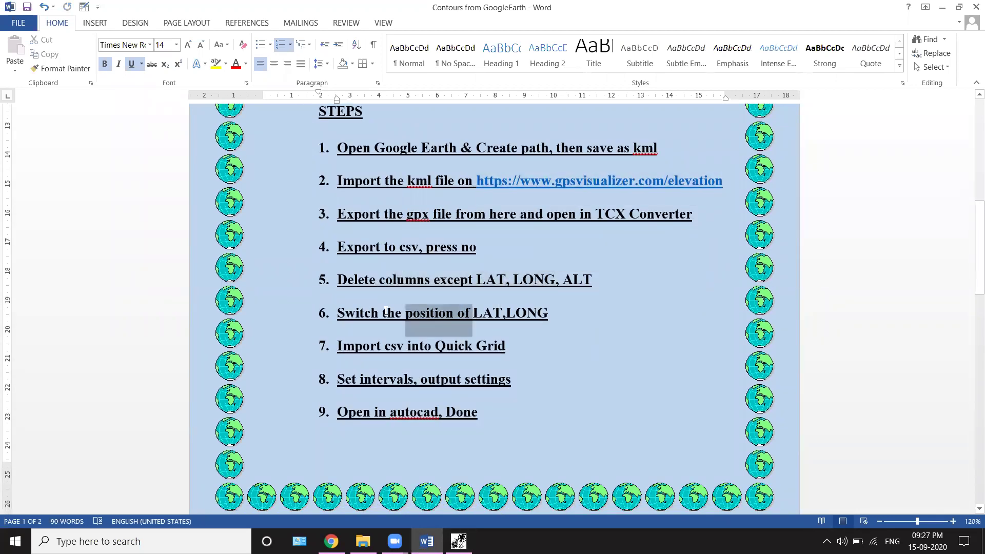
left_click_drag(354, 347, 472, 348)
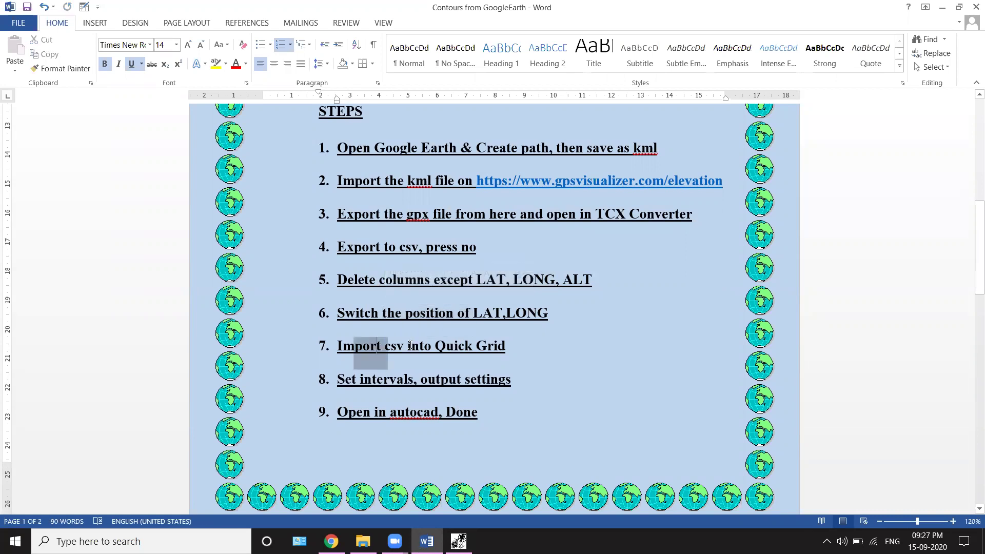
Step: Confirm the pending import so Contours.csv loads as a gridded contour map
left_click(459, 541)
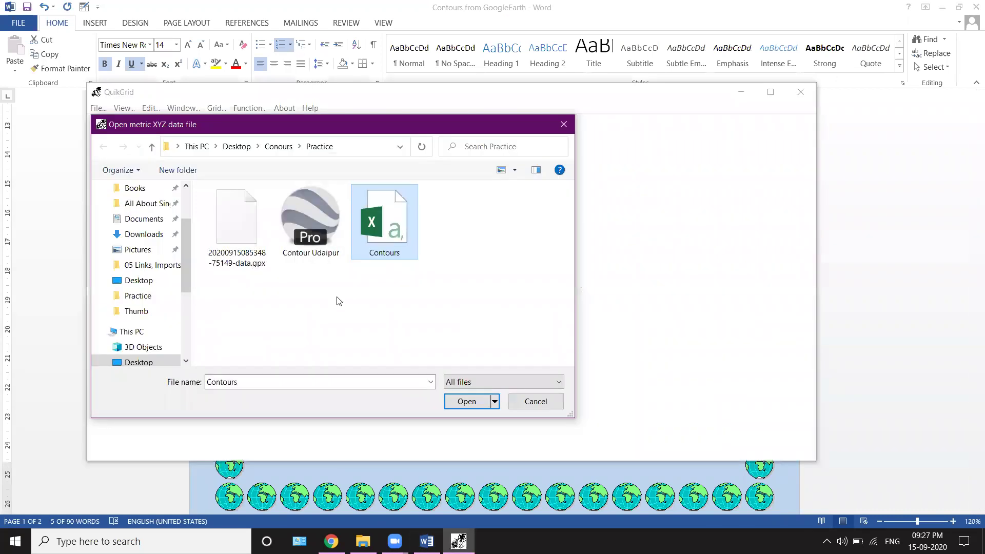
left_click(466, 401)
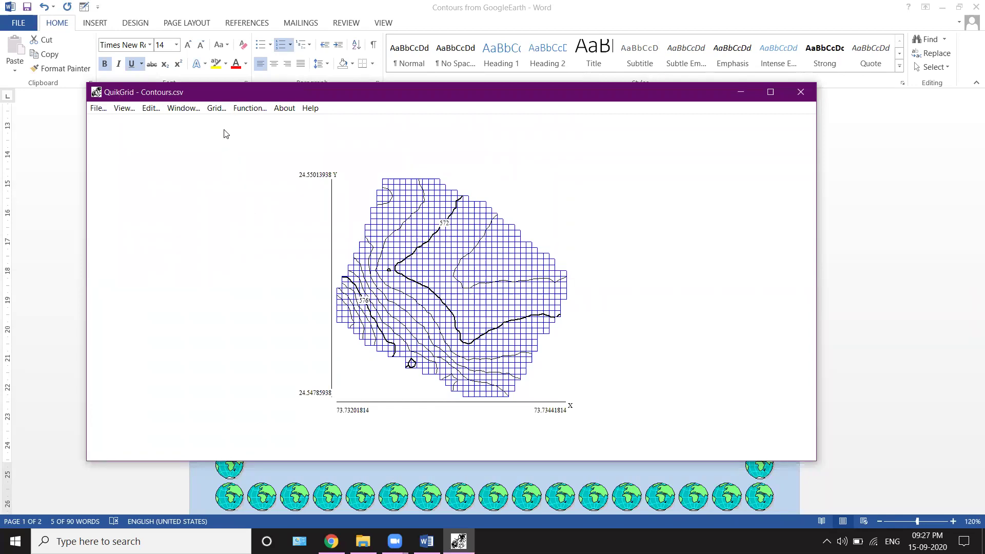
left_click(151, 108)
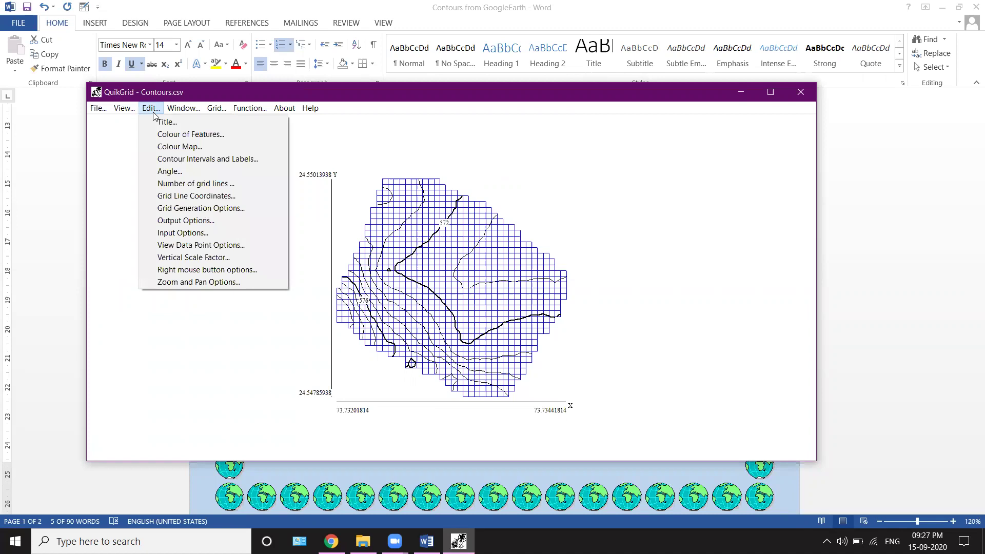
Step: Change the distance between labelled bold contour lines from 4 to 1
left_click(181, 160)
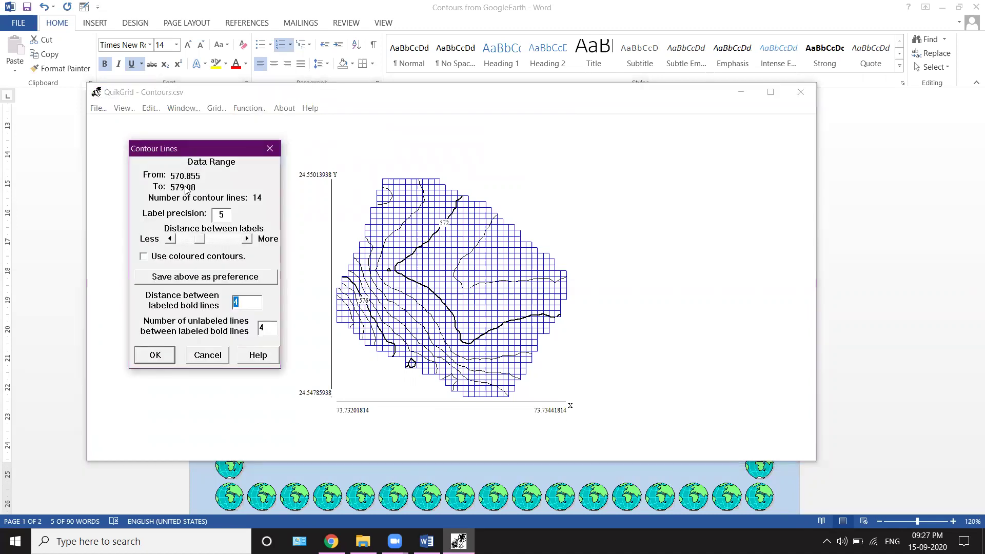
left_click(246, 303)
left_click_drag(255, 303, 189, 306)
type("1")
left_click(139, 357)
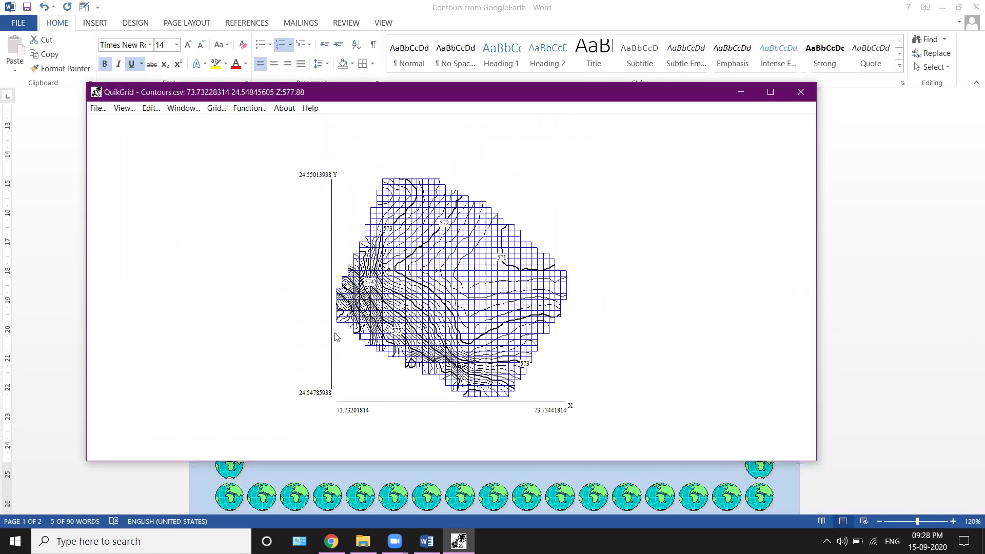
left_click(149, 109)
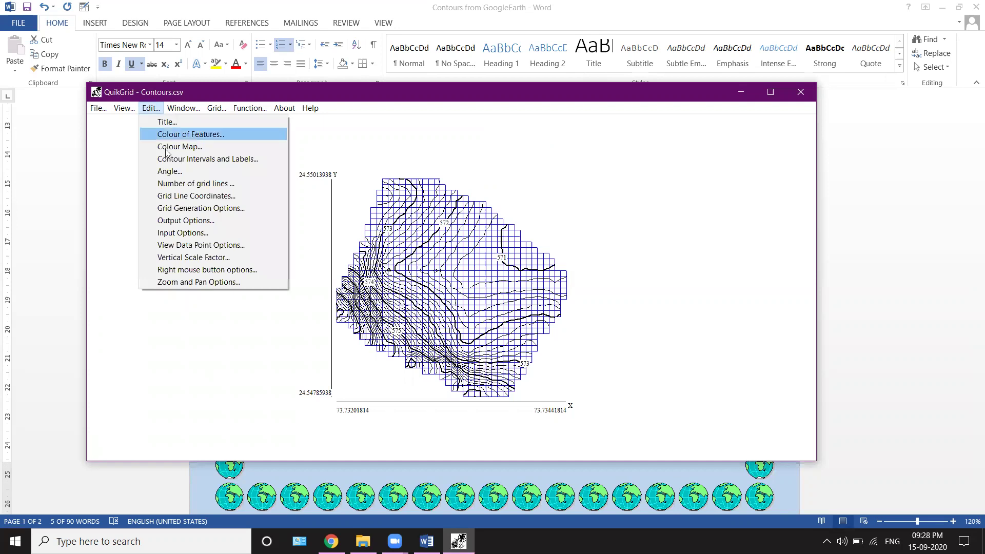
Step: Enable 'Use polylines for DXF output' in the Data Output Options
left_click(183, 222)
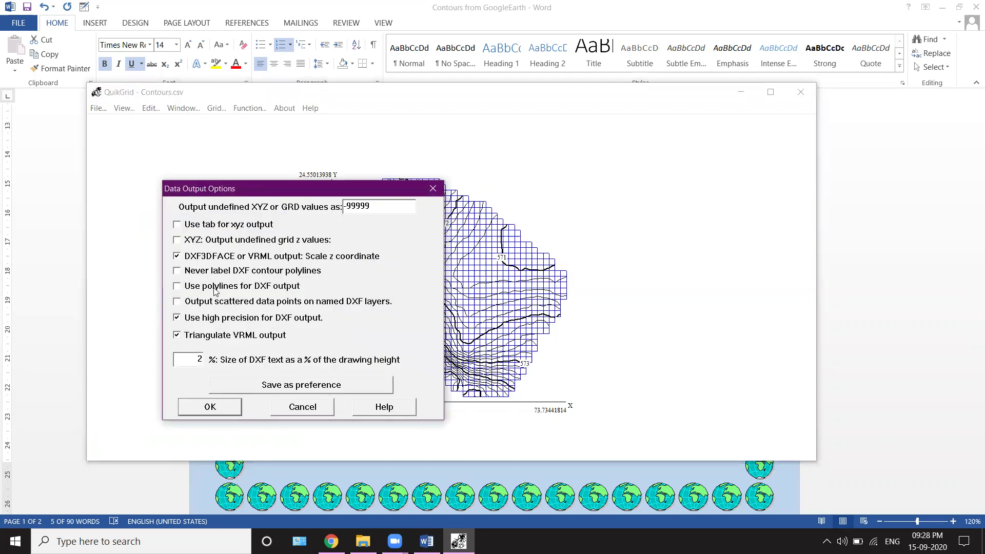
left_click(179, 289)
left_click_drag(359, 193, 262, 190)
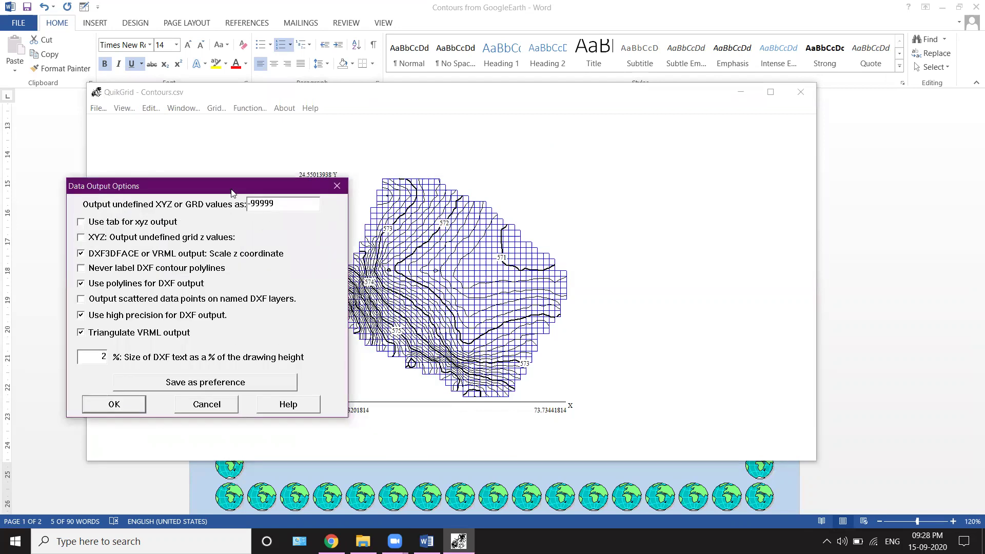
left_click_drag(267, 191, 453, 181)
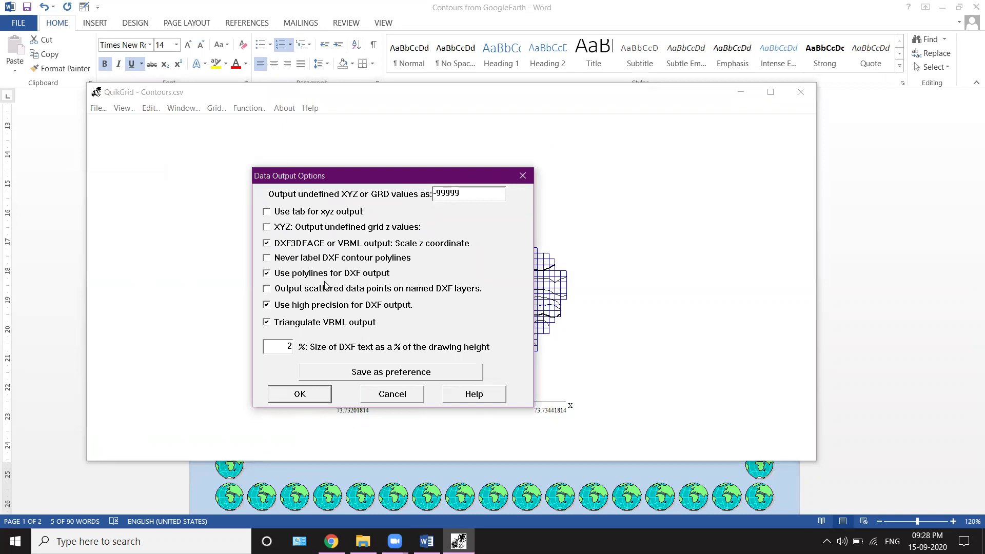
left_click(319, 394)
Step: Output the QuikGrid contours as the DXF file ContoursCAD in the Practice folder
left_click(101, 112)
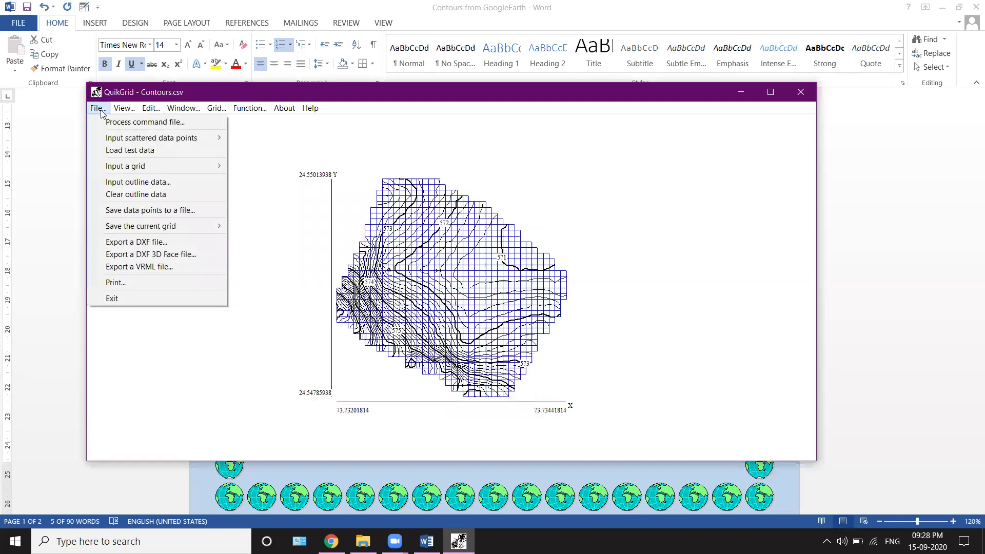
left_click(125, 243)
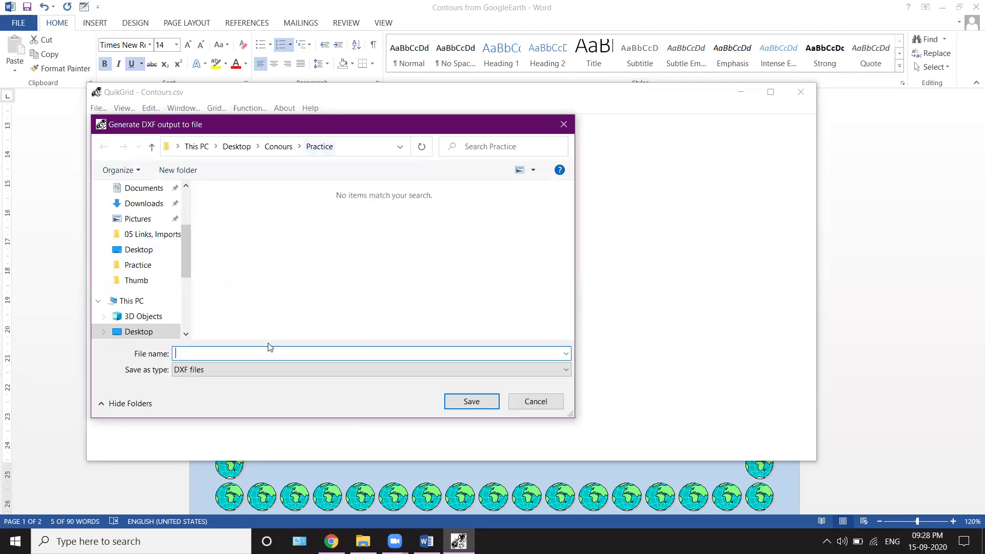
type("Cont")
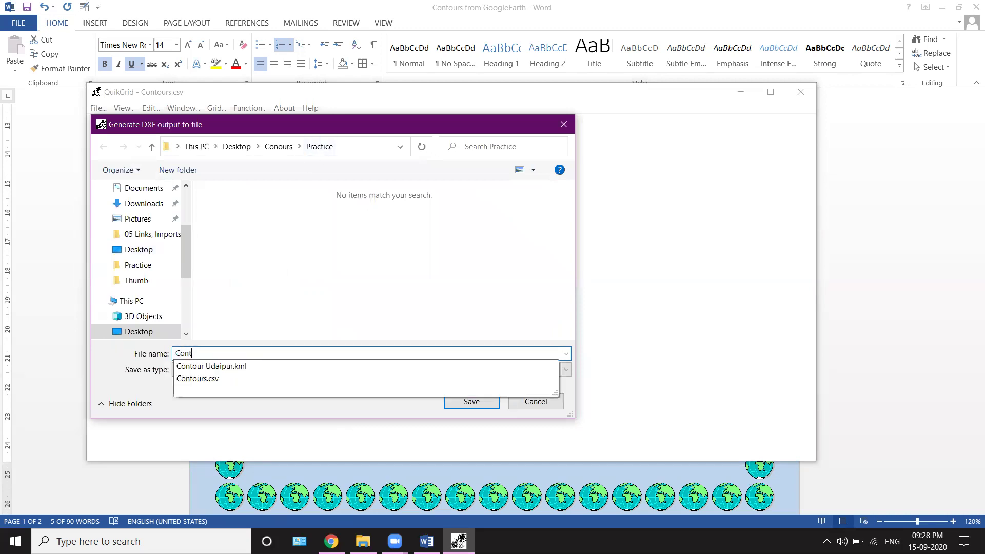
type("sCAD")
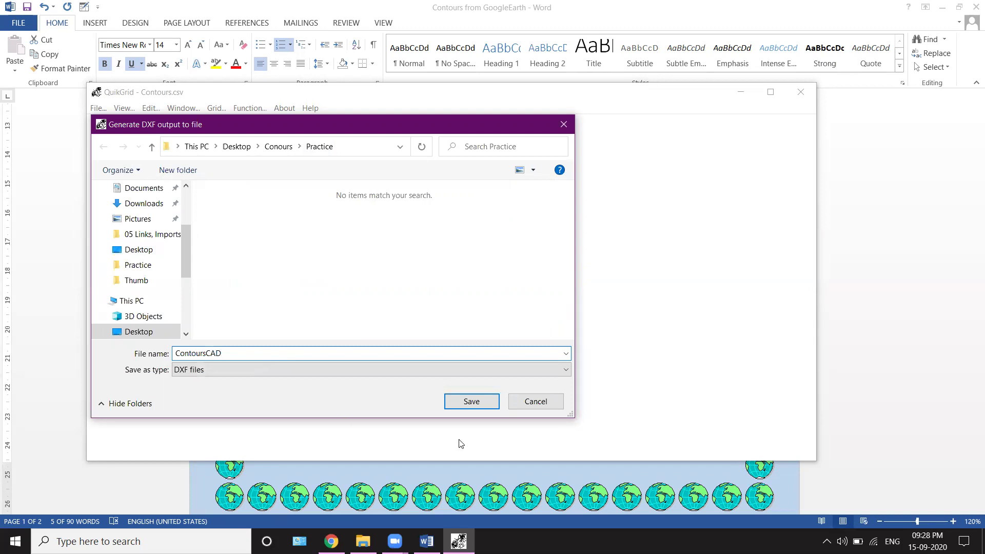
left_click(479, 407)
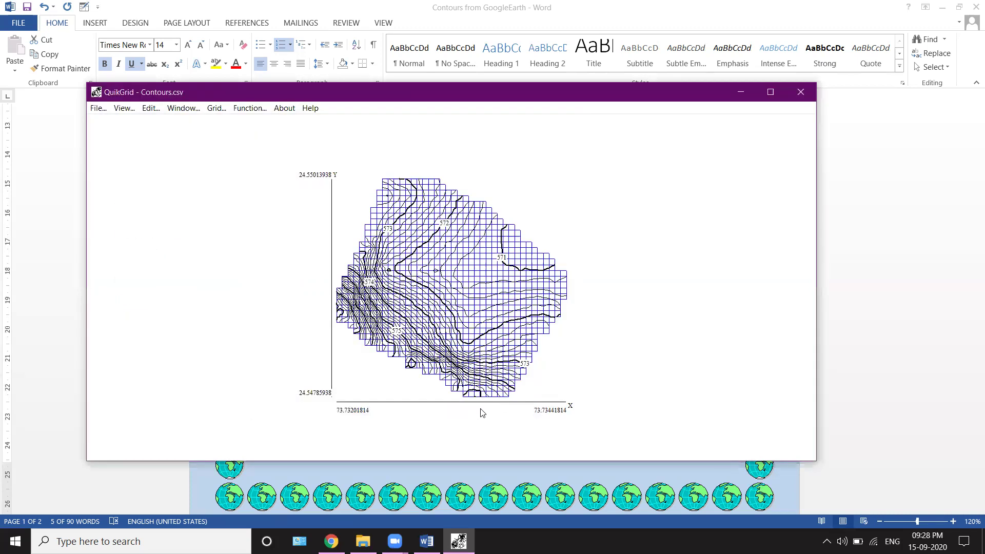
left_click(363, 541)
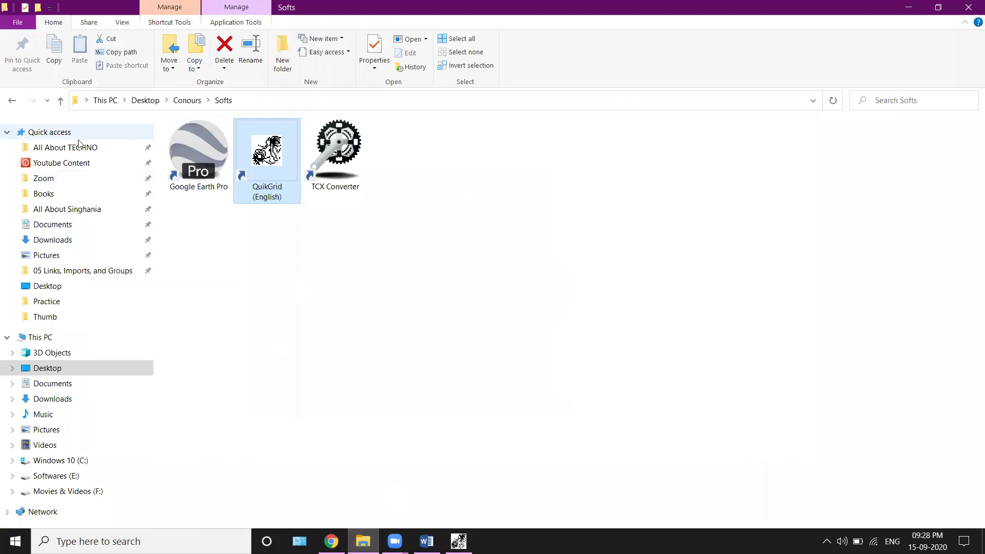
Step: Open ContoursCAD.dxf from the Practice folder in AutoCAD
left_click(187, 100)
double_click(236, 144)
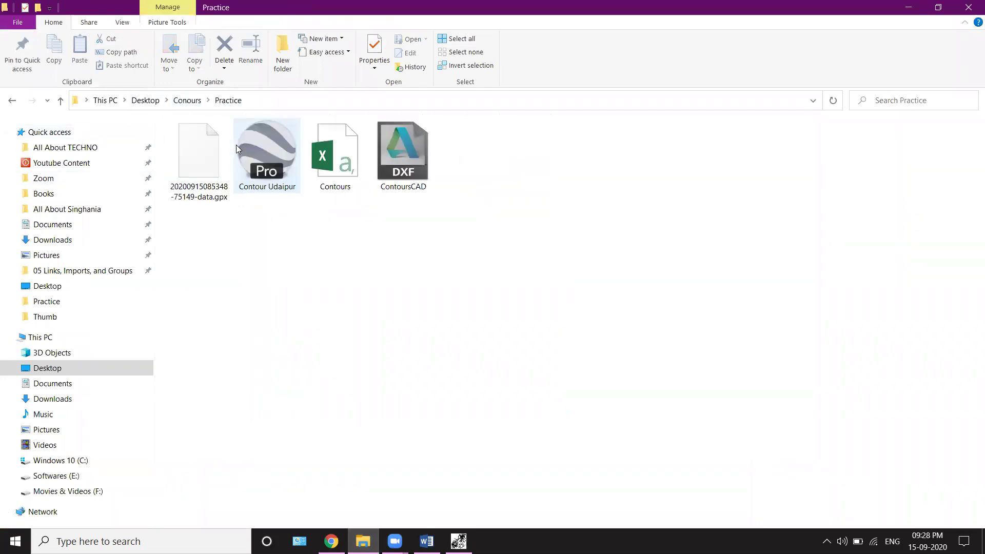
left_click(385, 176)
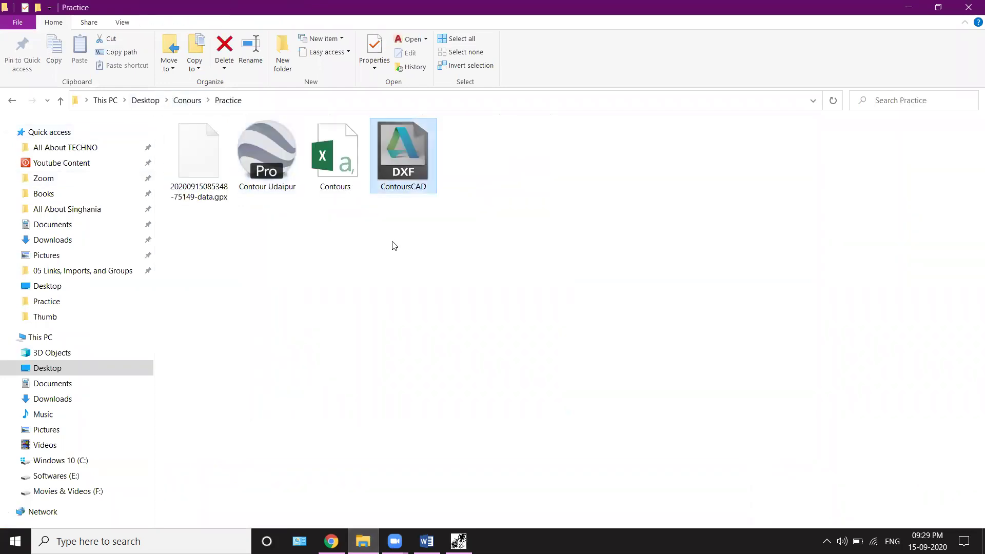
double_click(405, 174)
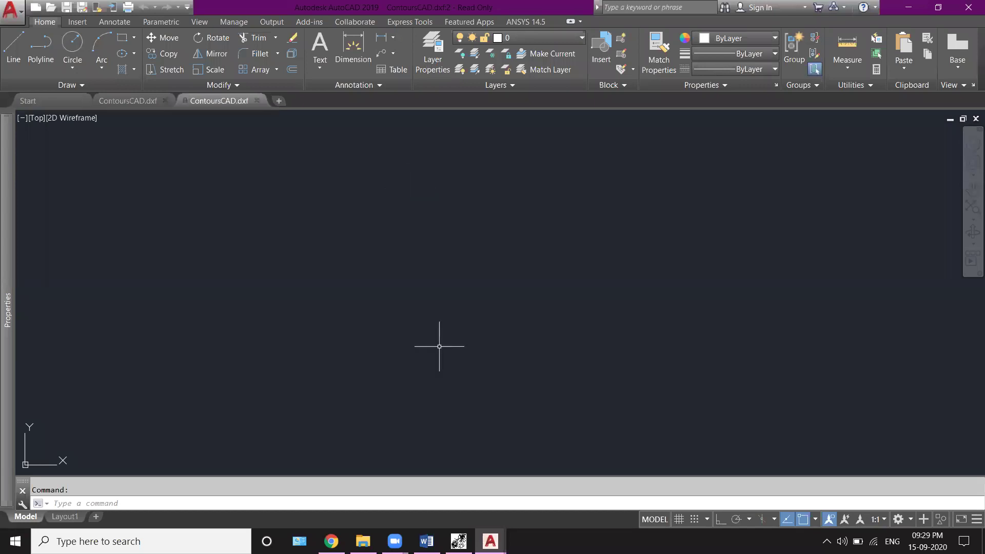
Step: Zoom to extents (Z, E) to show the full 571–579 contour map over its grid
type("z")
key("Return")
type("e")
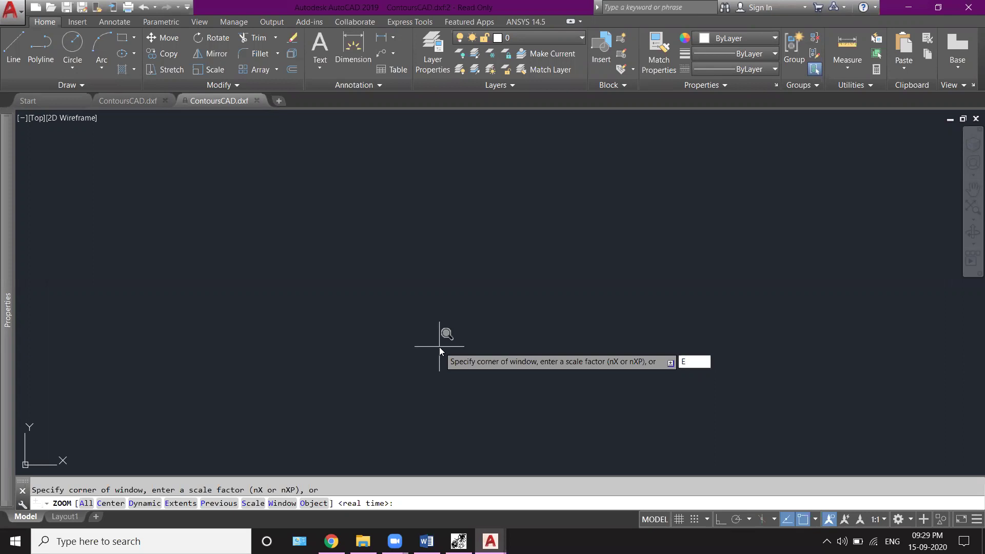
key("Return")
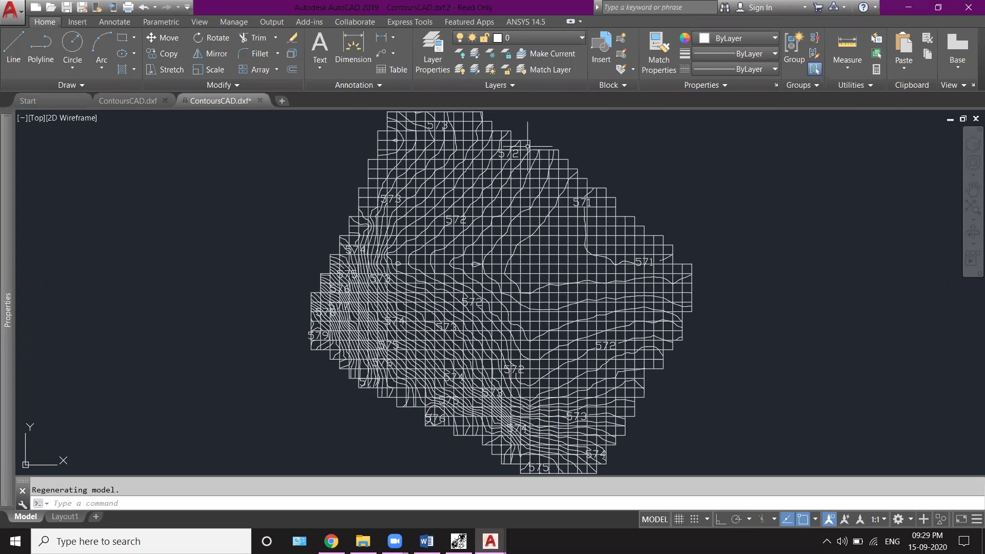
left_click(513, 38)
Step: Switch off the GRID layer in the Layers list so only contours show
scroll(559, 332, "down", 1)
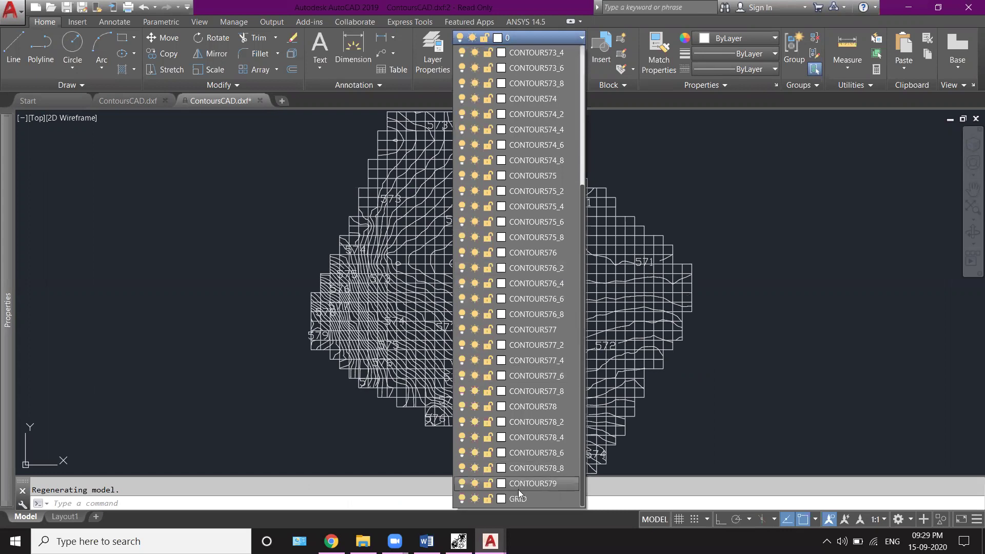
left_click(461, 501)
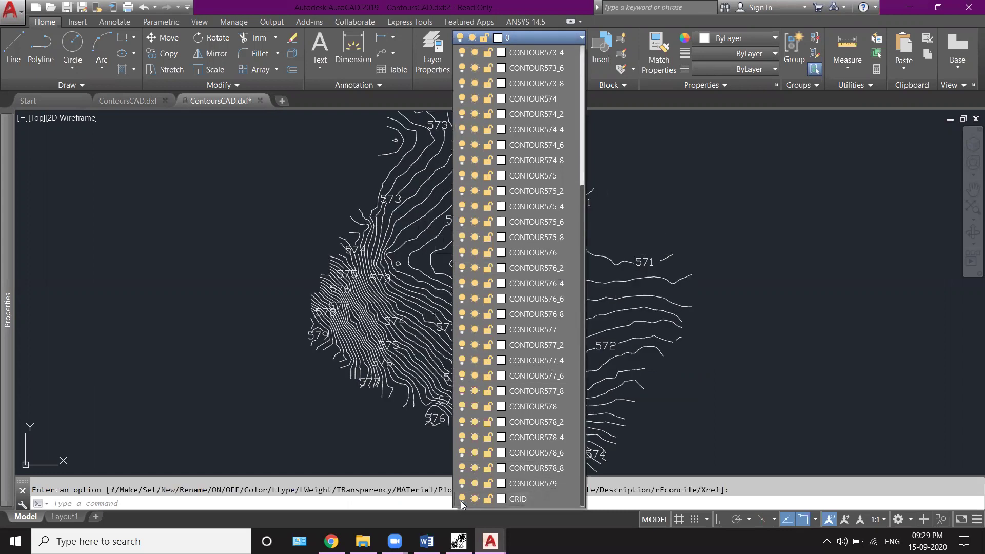
left_click(733, 364)
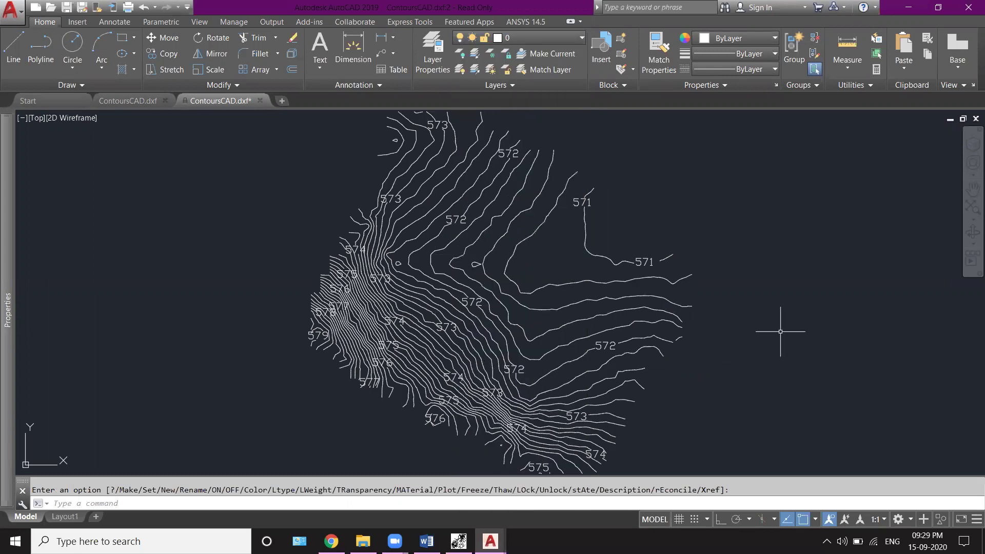
scroll(672, 332, "down", 2)
scroll(563, 380, "up", 2)
Step: Pan and zoom to recentre the grid-free contour lines
middle_click_drag(598, 345, 554, 383)
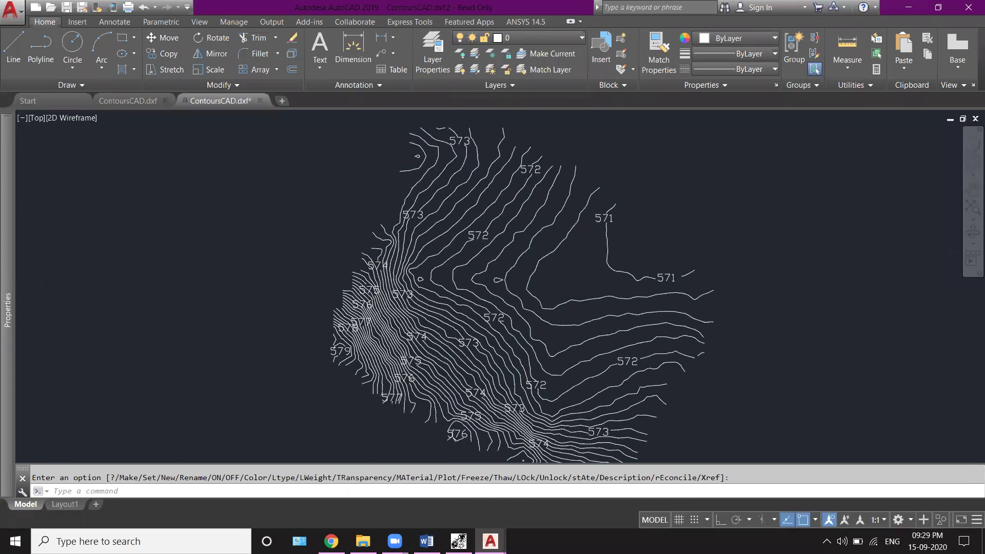
scroll(513, 356, "down", 2)
scroll(514, 356, "up", 4)
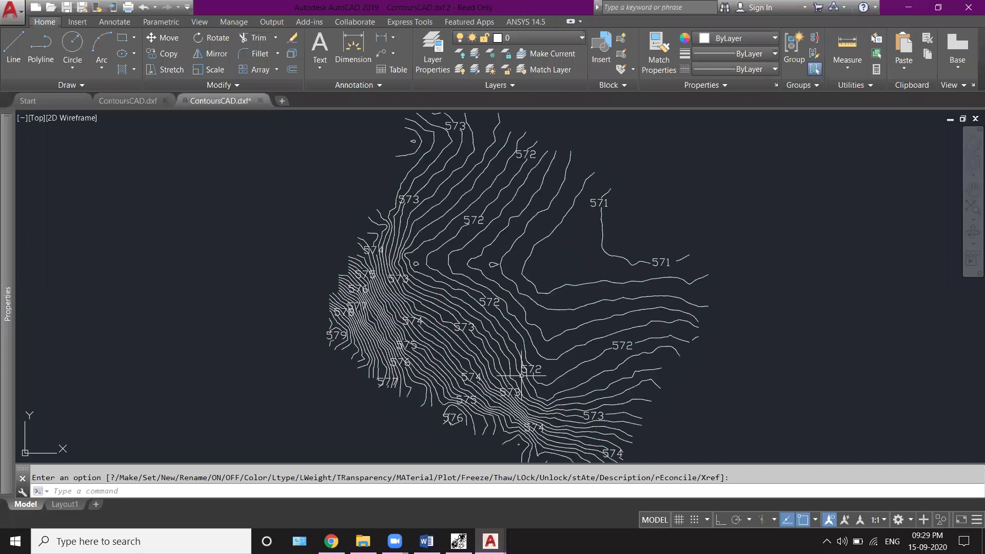
scroll(514, 355, "down", 2)
middle_click_drag(513, 355, 502, 404)
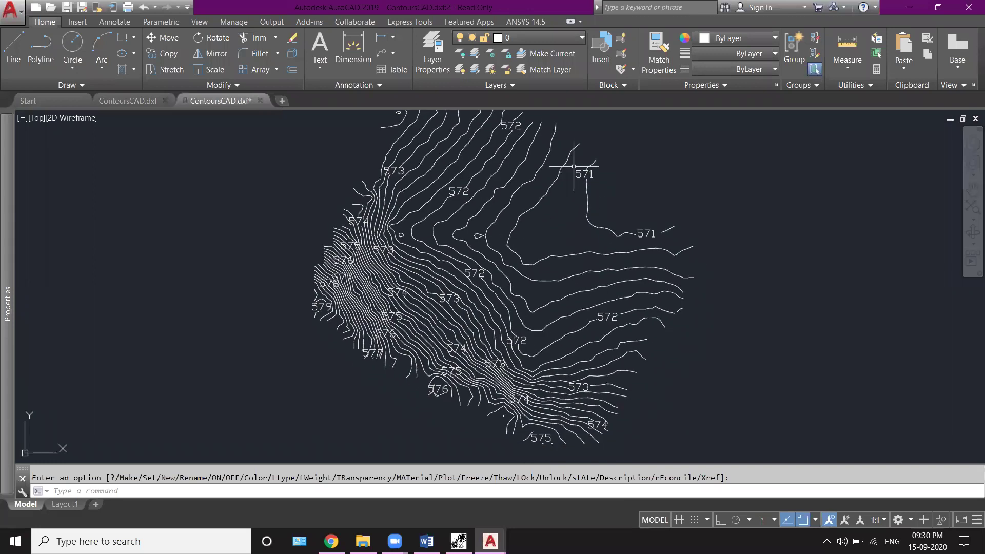
scroll(588, 226, "down", 1)
scroll(587, 227, "up", 1)
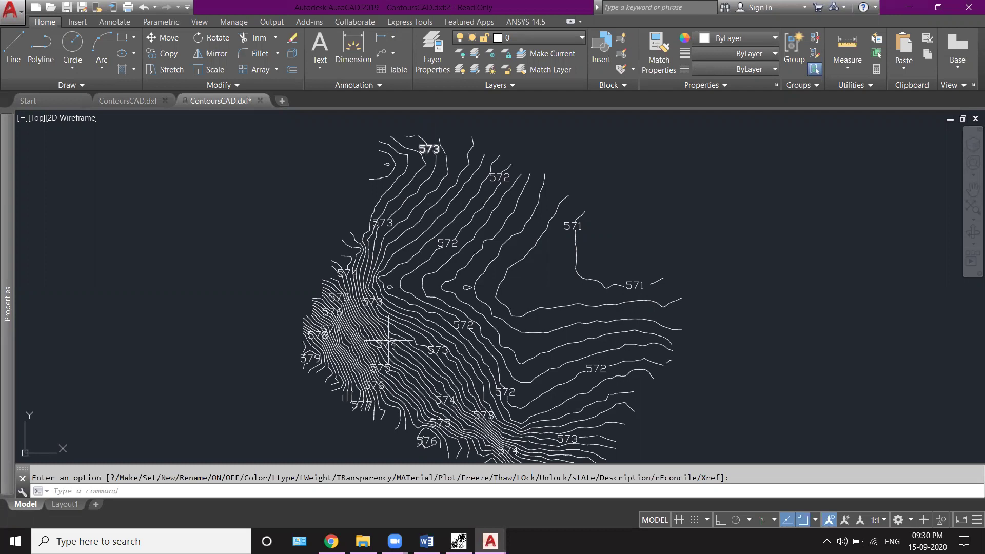
Step: Pan and zoom around to inspect the labelled contour lines
middle_click_drag(341, 332, 350, 301)
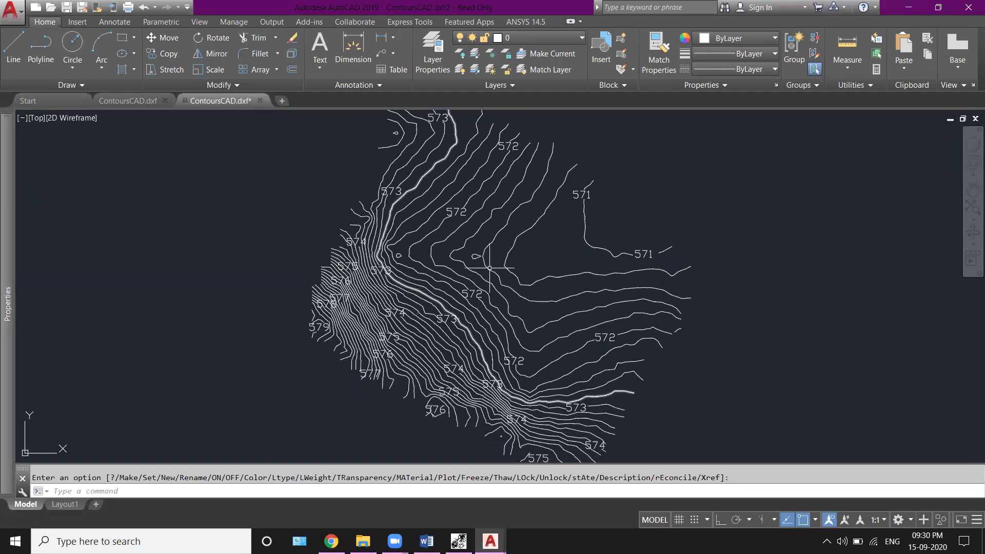
middle_click_drag(489, 268, 481, 289)
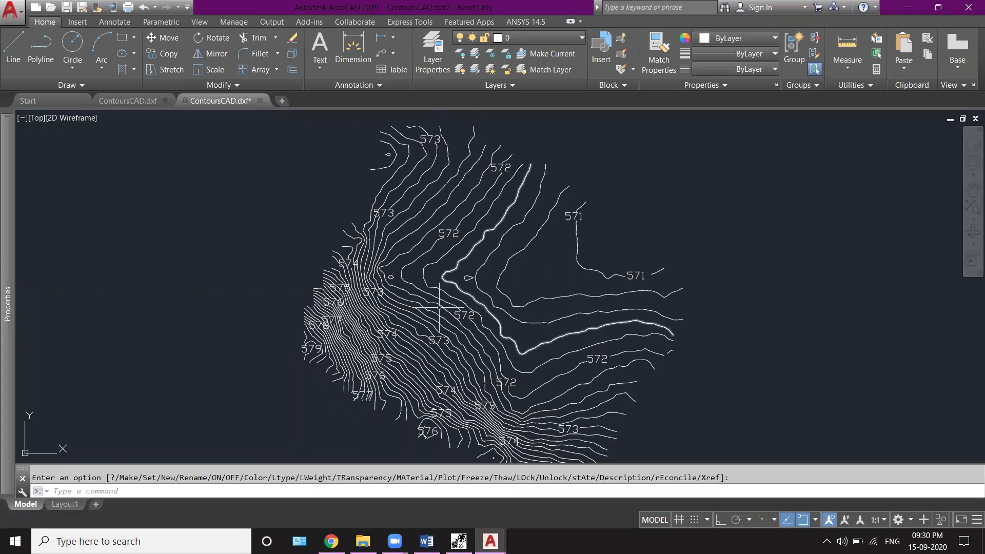
middle_click_drag(542, 183, 547, 175)
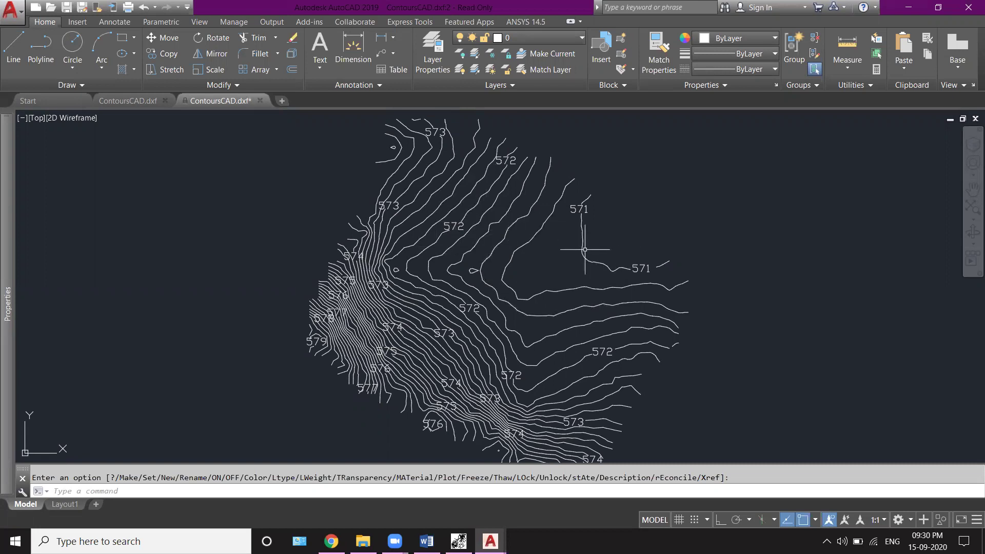
middle_click_drag(566, 243, 568, 255)
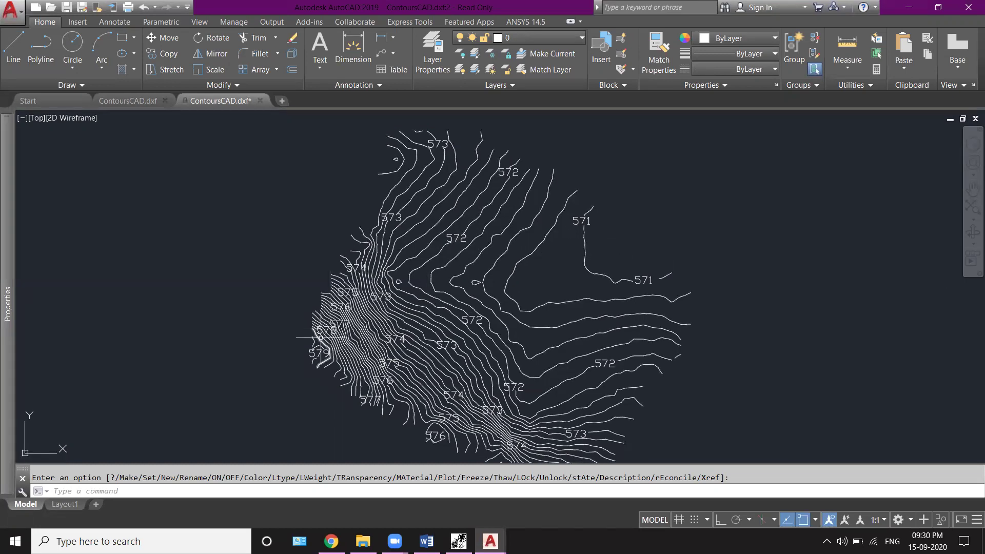
scroll(323, 337, "up", 2)
middle_click_drag(362, 330, 360, 314)
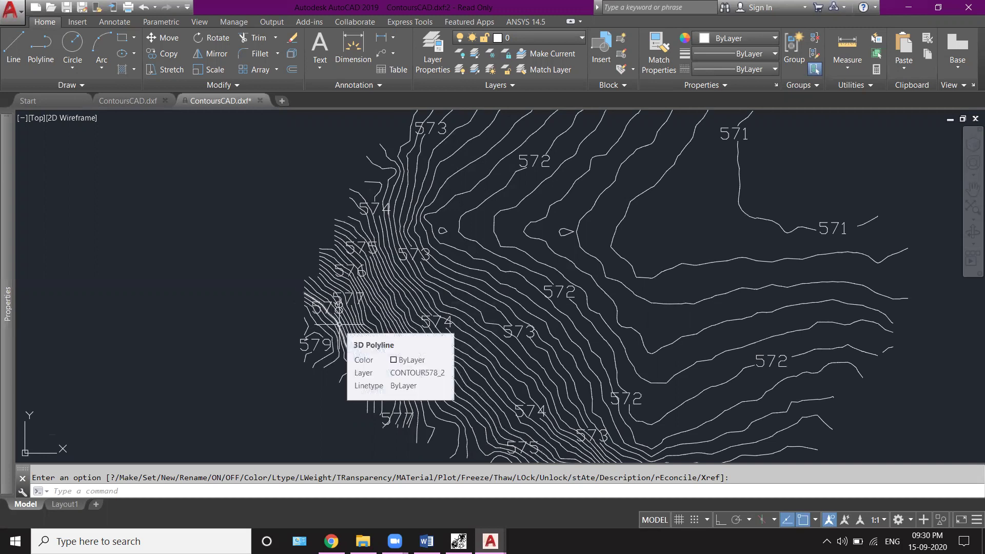
scroll(382, 295, "down", 3)
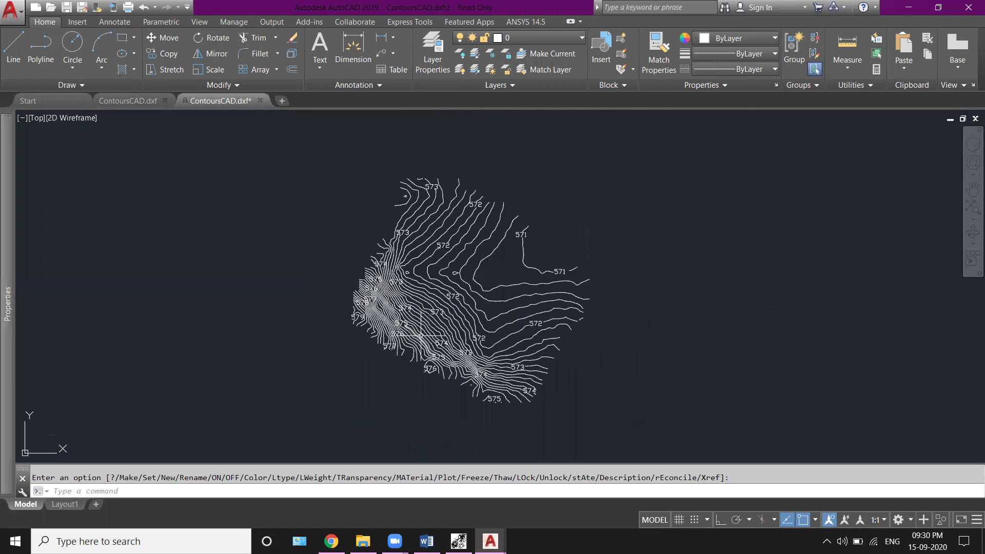
scroll(421, 335, "up", 1)
scroll(421, 335, "down", 2)
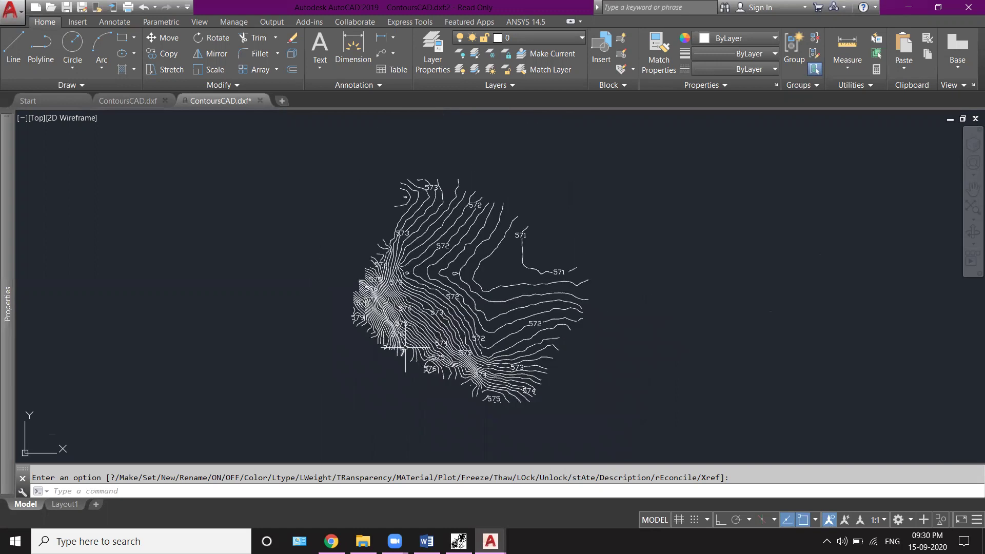
middle_click_drag(412, 294, 427, 276)
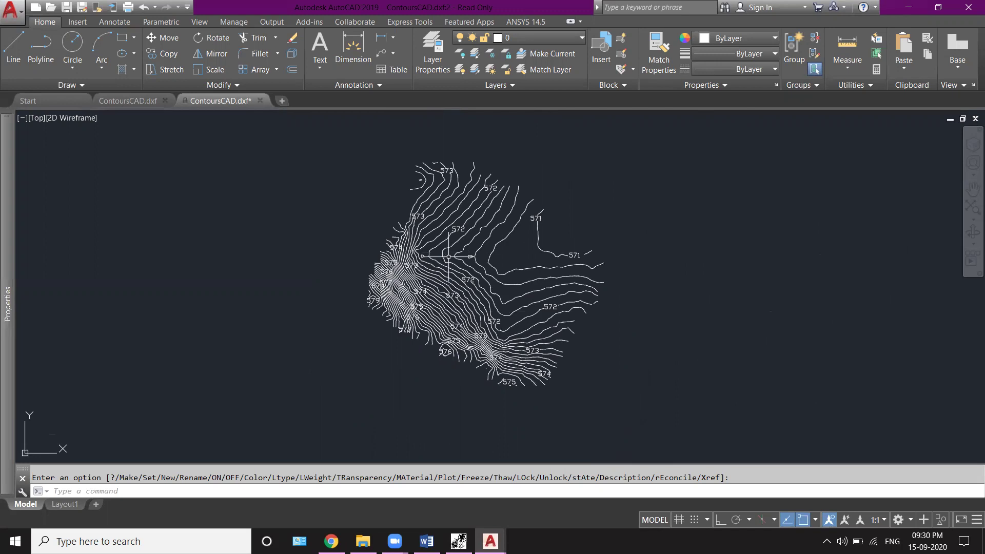
scroll(449, 256, "up", 2)
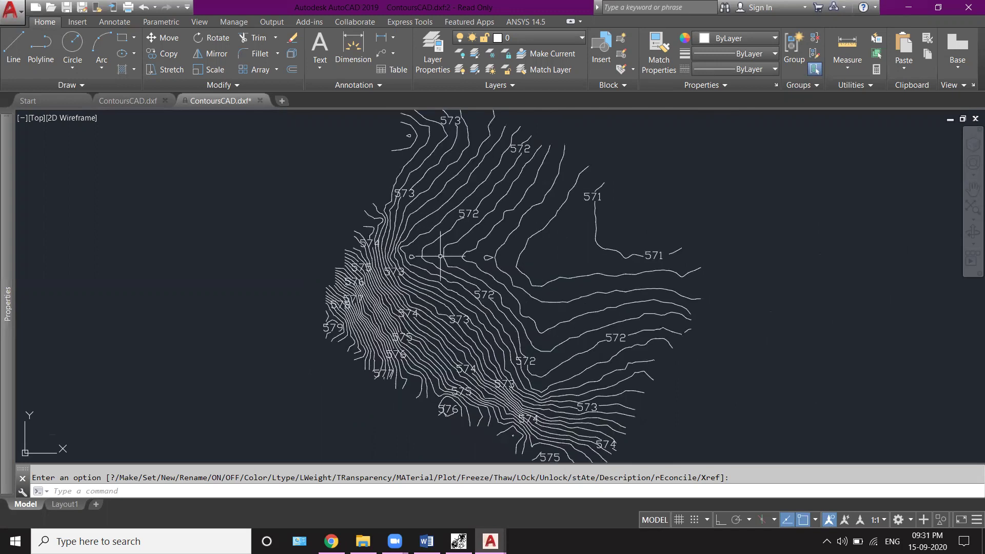
middle_click_drag(441, 256, 445, 273)
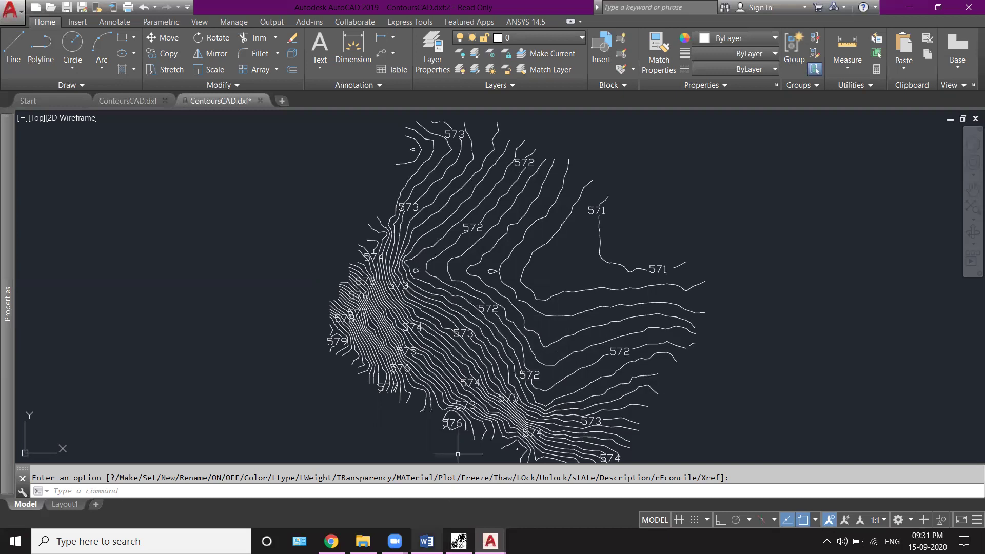
Step: Return to the Word 'Contours from GoogleEarth' guide at its Software Requirements list
left_click(426, 542)
scroll(468, 269, "up", 5)
scroll(367, 222, "up", 5)
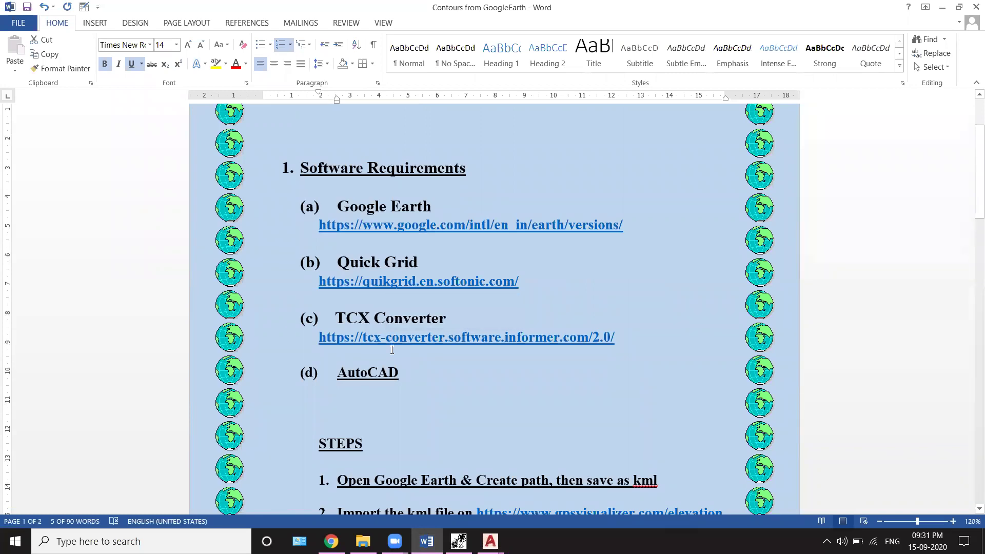
scroll(392, 339, "up", 1)
scroll(434, 228, "up", 2)
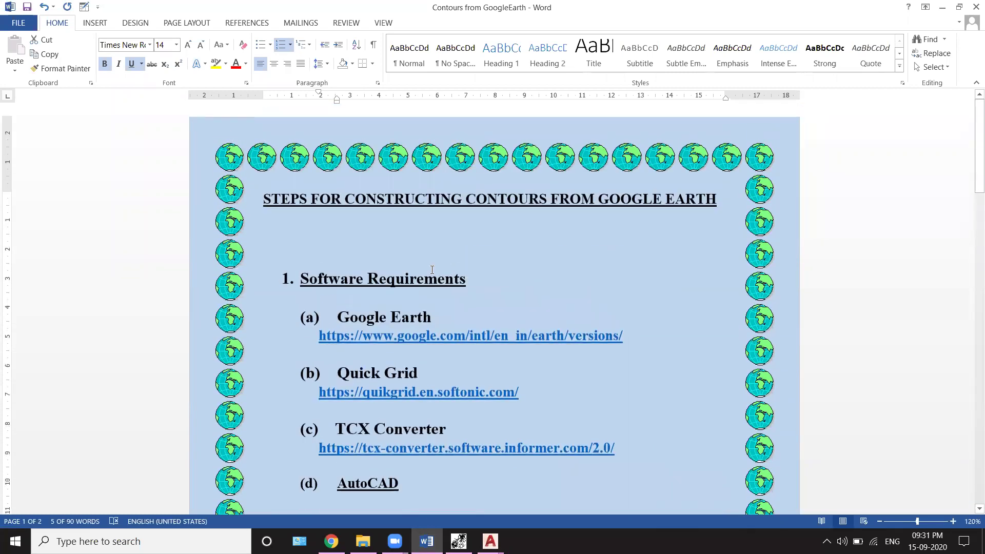